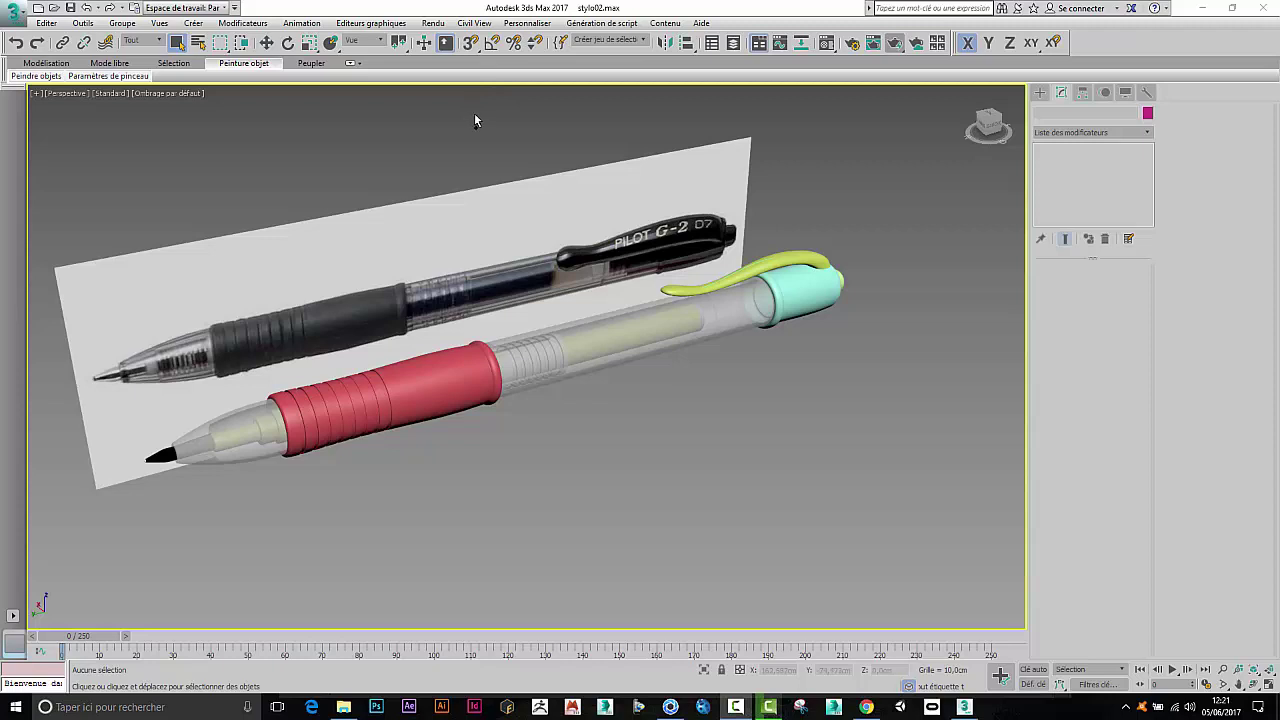
# Step: Delete the reference image plane behind the pen and save the scene under the new name export_keyshot
pyautogui.click(540, 222)
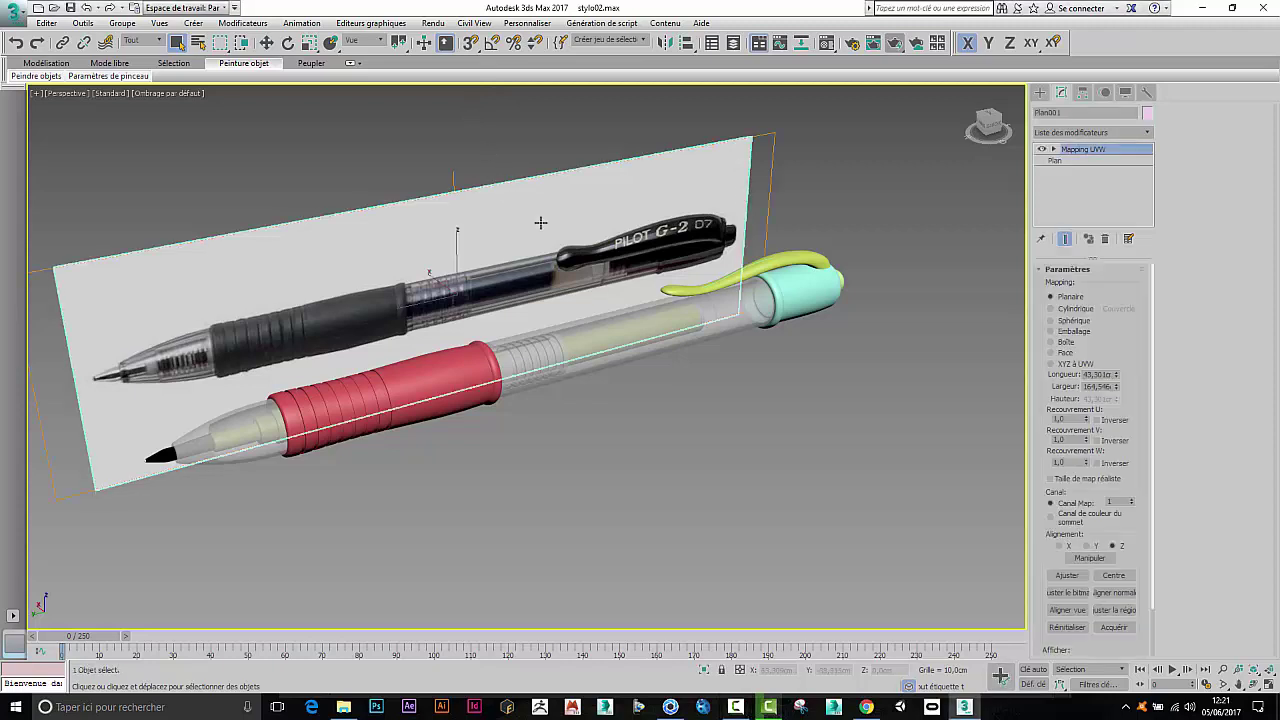
pyautogui.press('Delete')
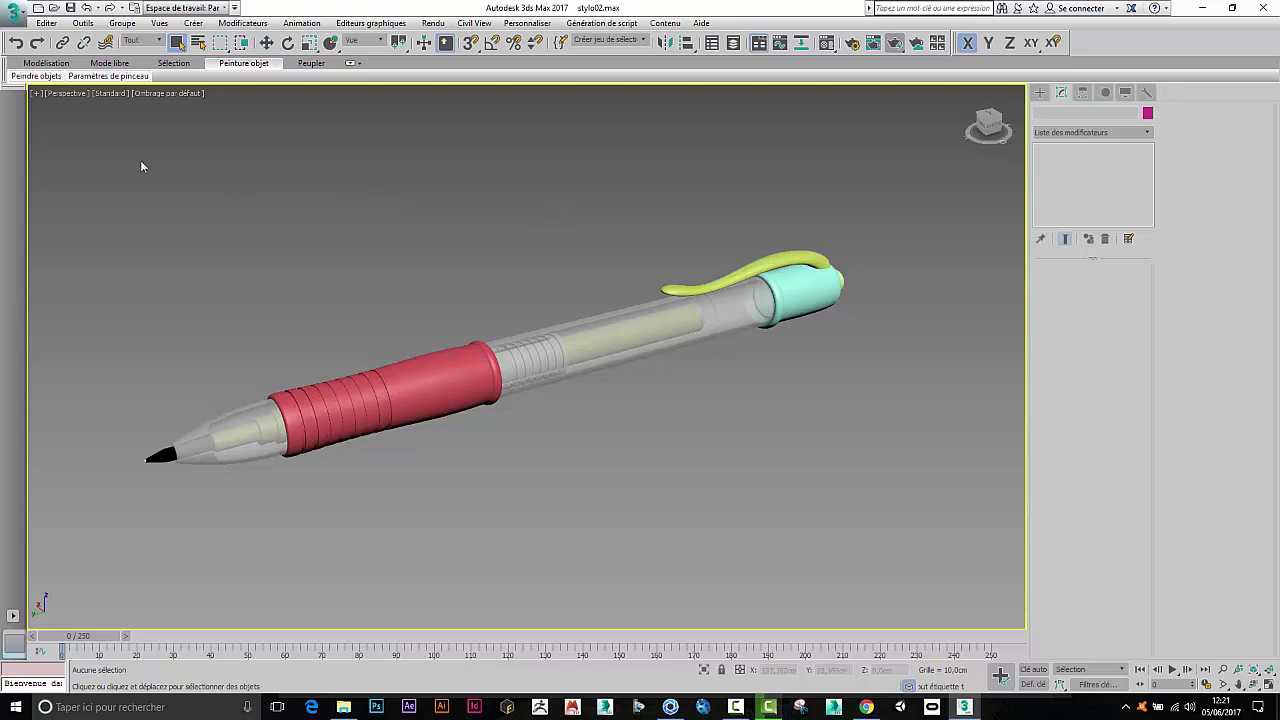
pyautogui.click(14, 14)
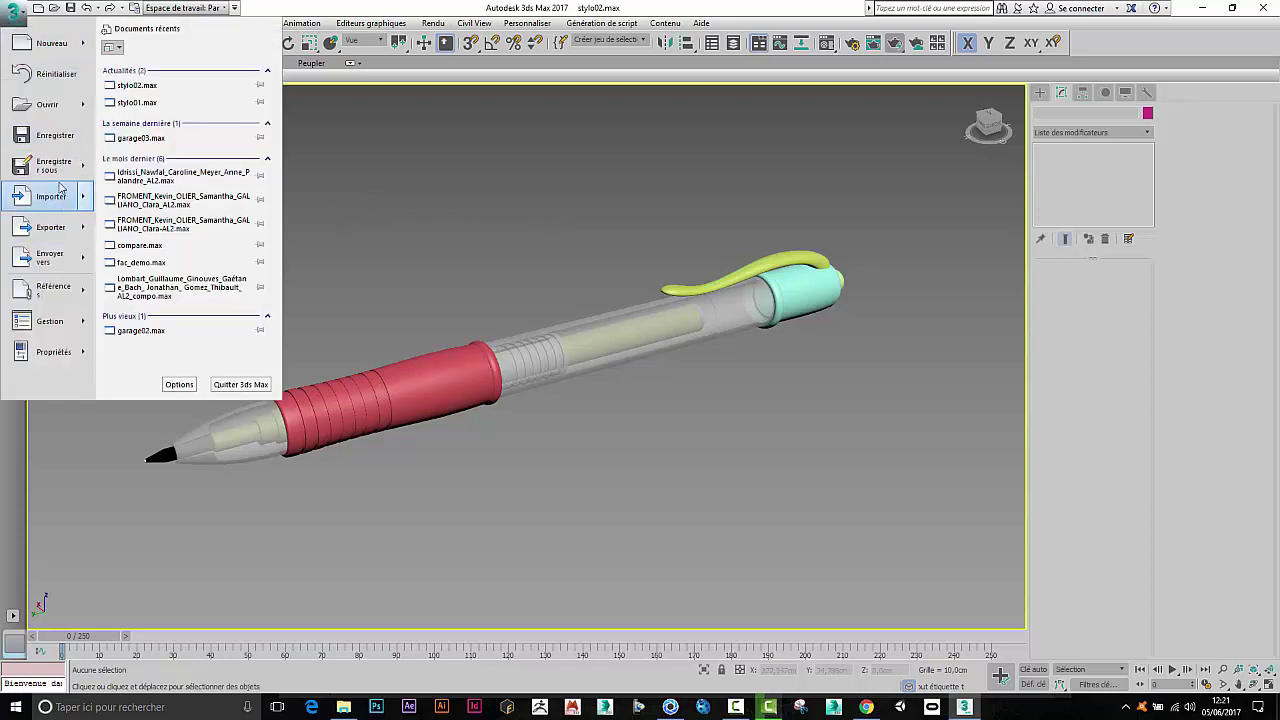
pyautogui.click(80, 174)
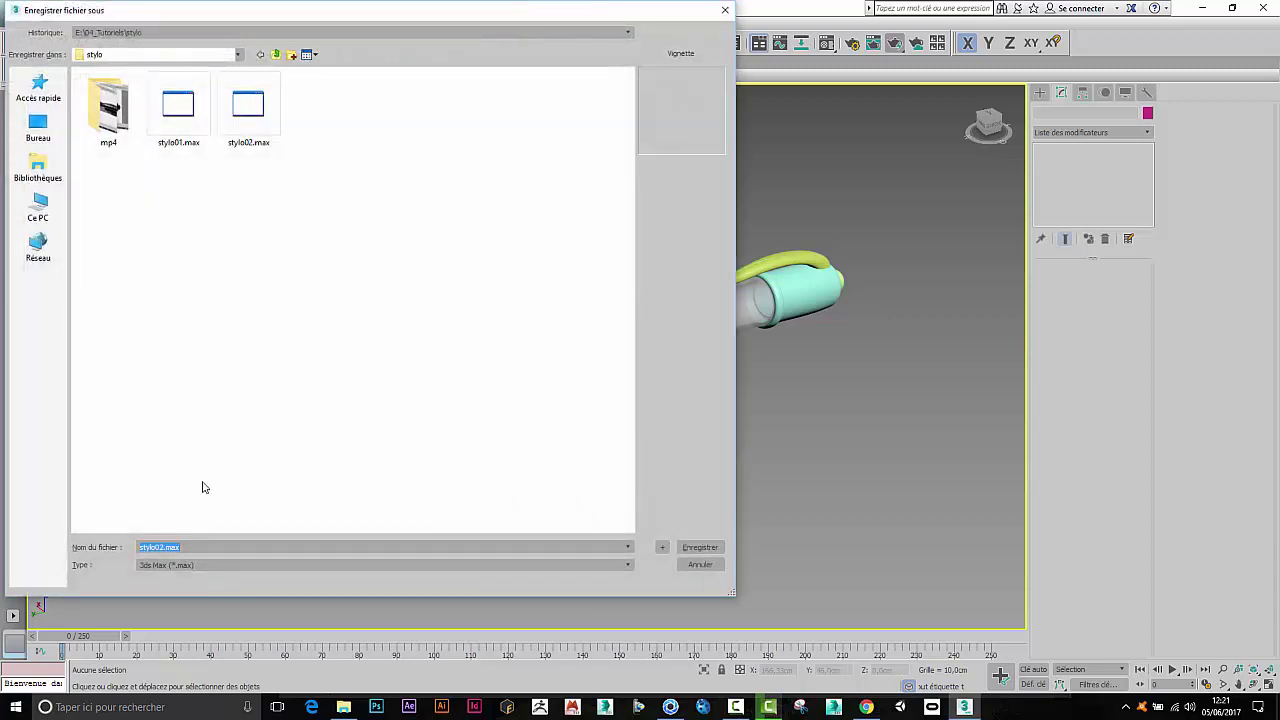
pyautogui.write('export_keyshot')
pyautogui.press('Return')
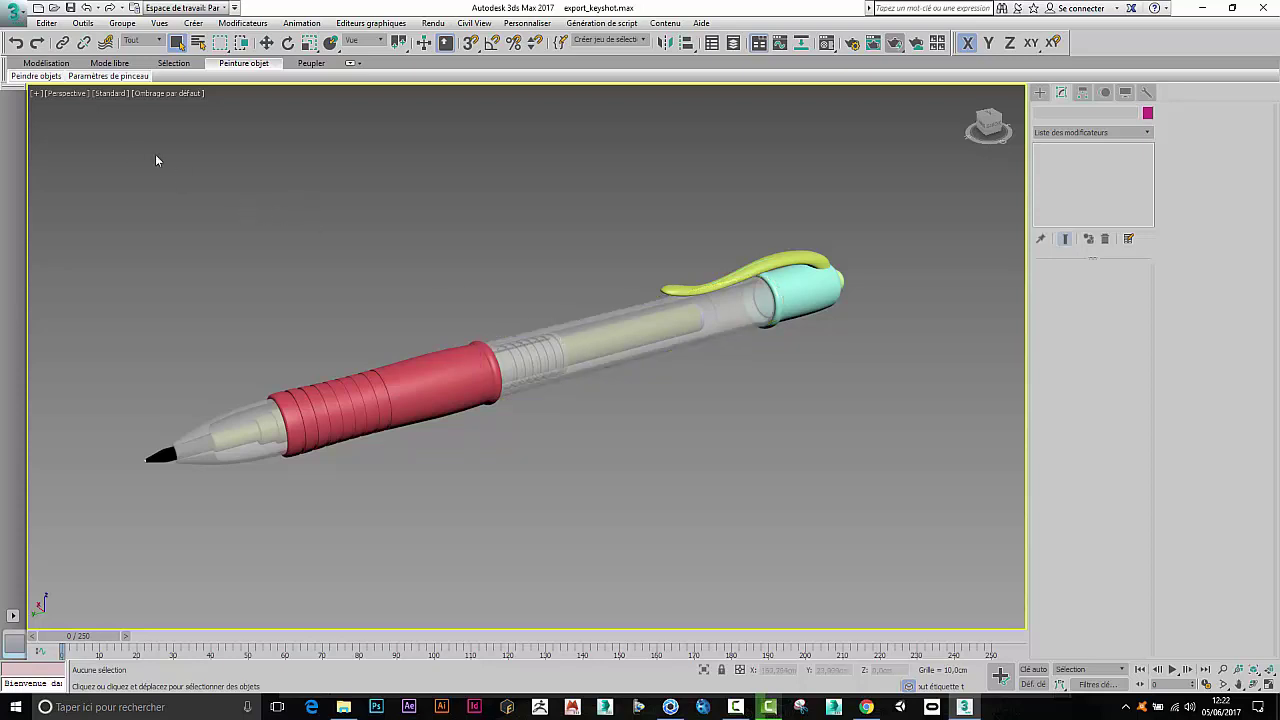
# Step: Convert all parts of the pen to editable poly and check the modifier stack of the transparent body
pyautogui.moveTo(81, 127); pyautogui.dragTo(709, 390)
pyautogui.moveTo(912, 526); pyautogui.dragTo(912, 525)
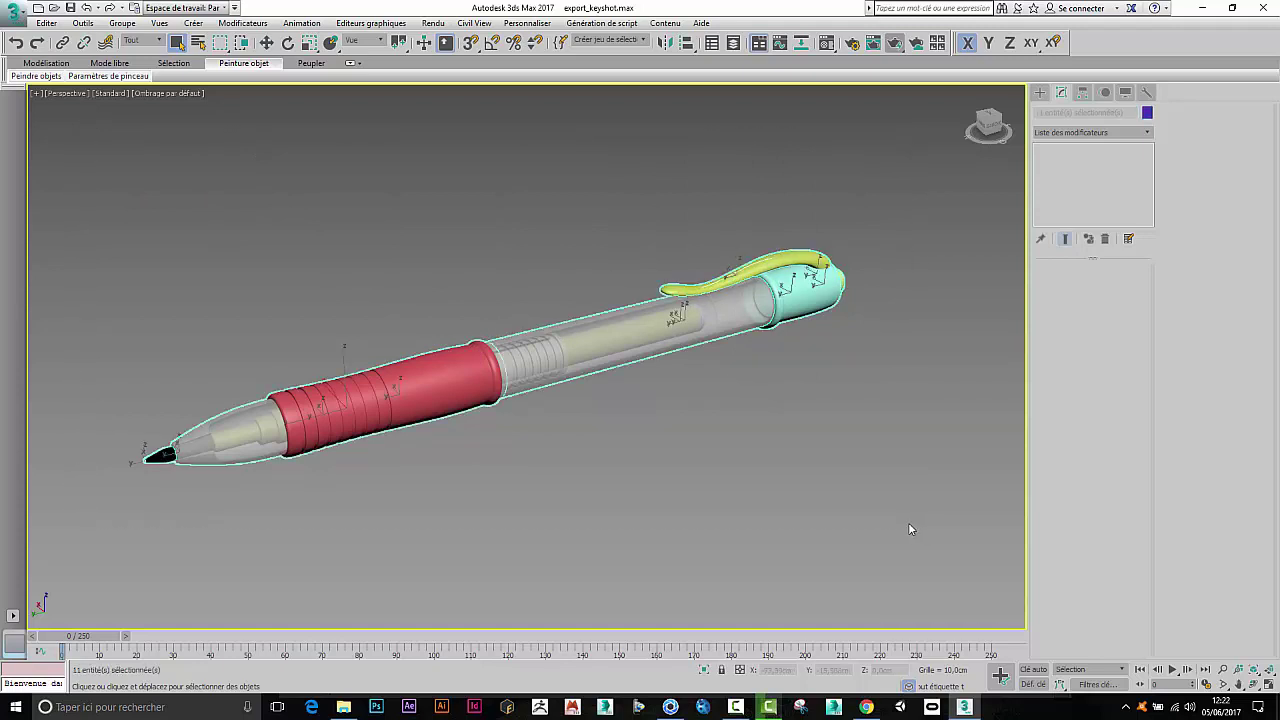
pyautogui.rightClick(514, 187)
pyautogui.moveTo(560, 336)
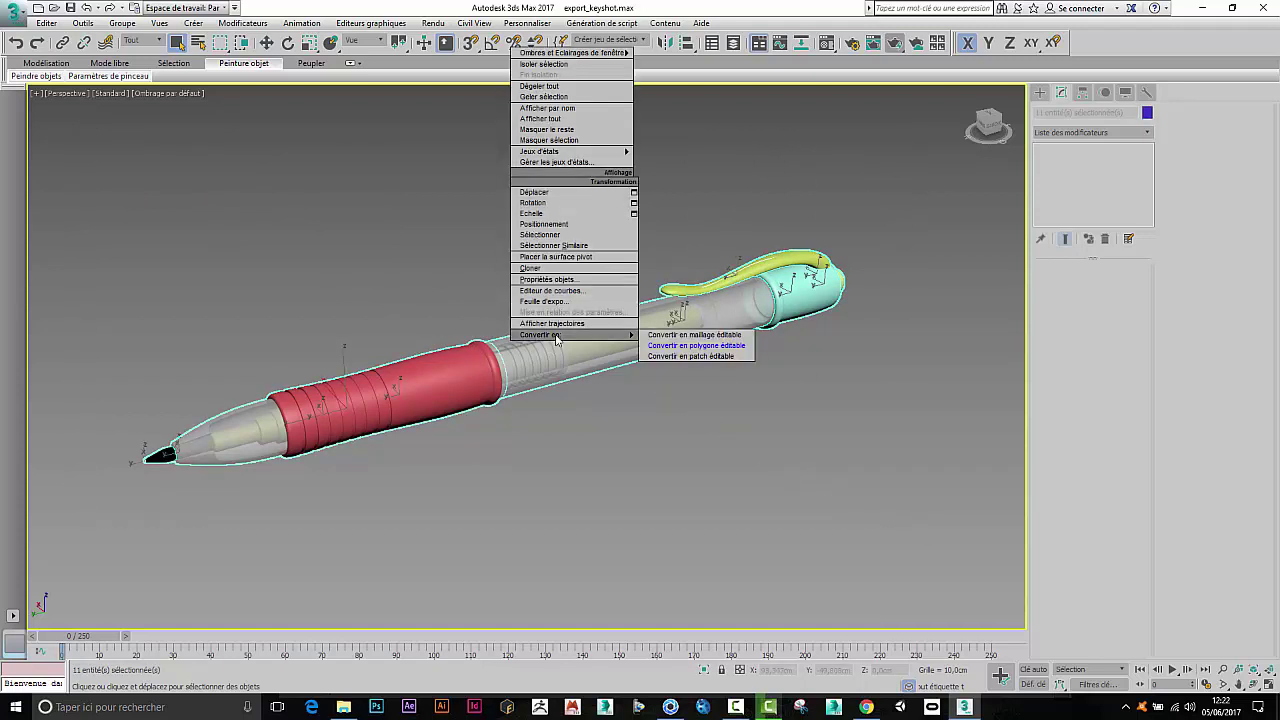
pyautogui.click(683, 346)
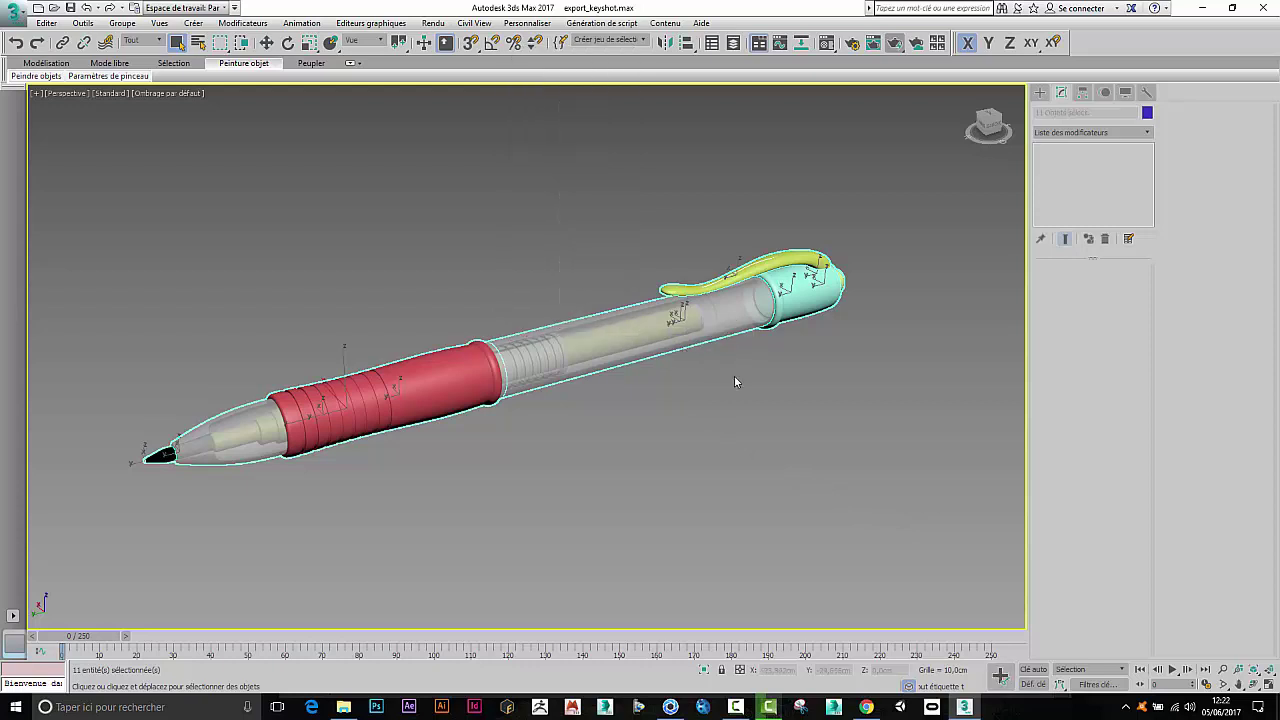
pyautogui.click(764, 376)
pyautogui.click(722, 319)
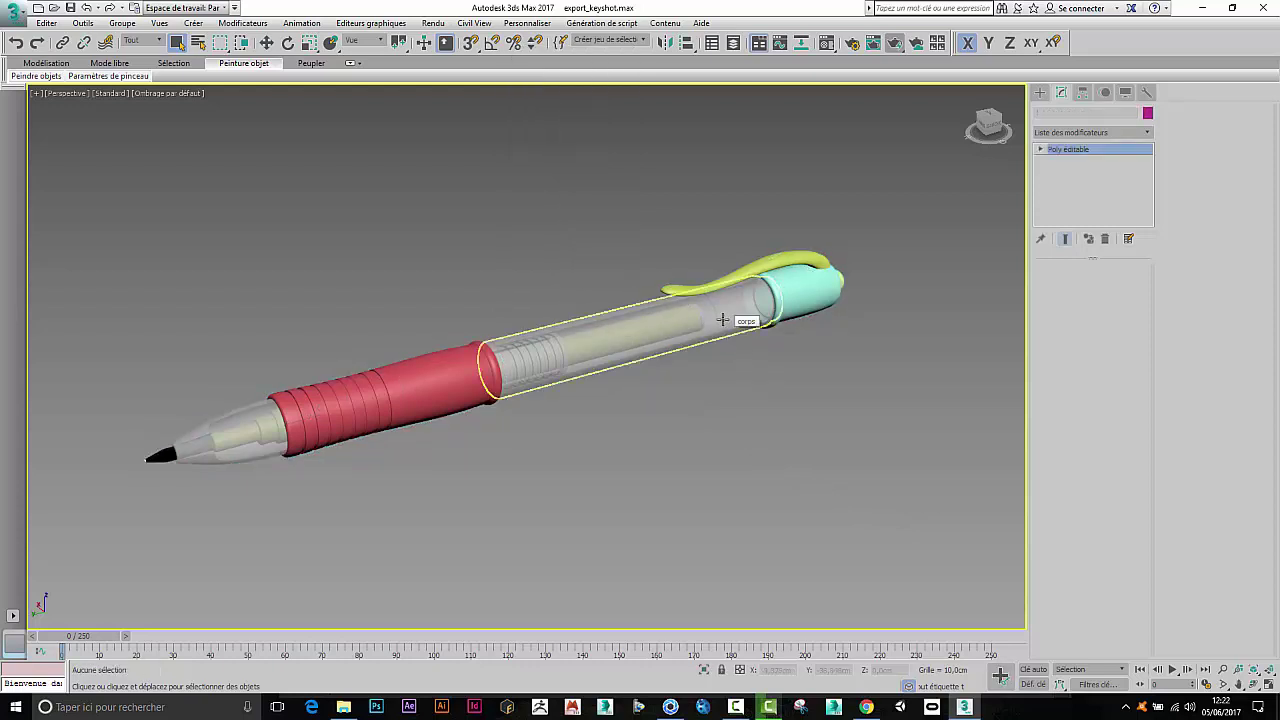
pyautogui.click(1068, 149)
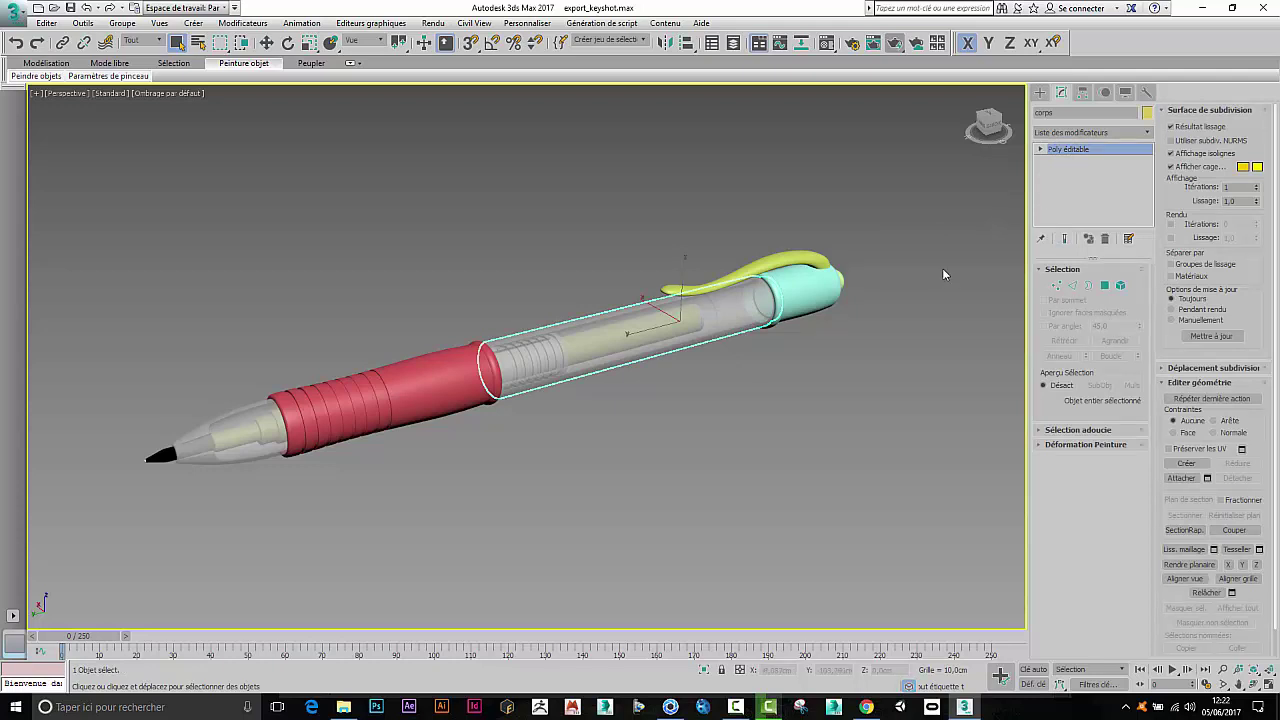
pyautogui.click(757, 456)
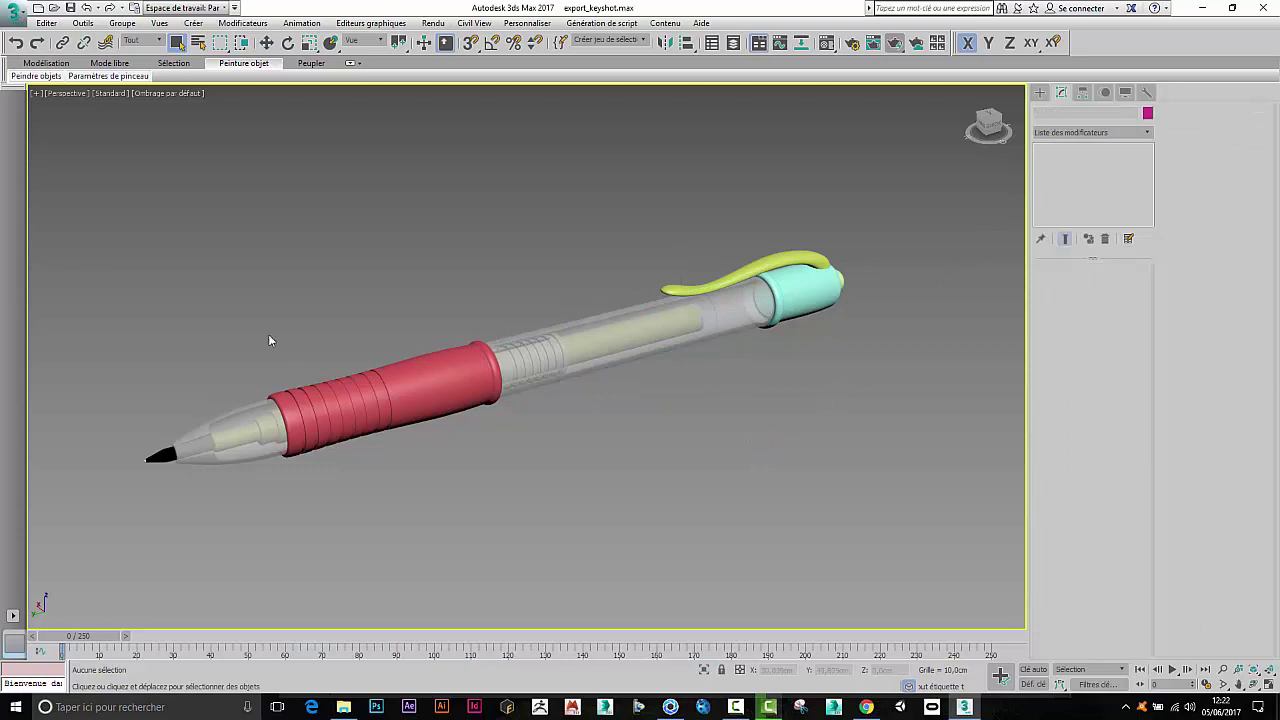
# Step: Select all the pen parts and start an export limited to the selection
pyautogui.moveTo(183, 226); pyautogui.dragTo(815, 442)
pyautogui.moveTo(930, 533); pyautogui.dragTo(927, 535)
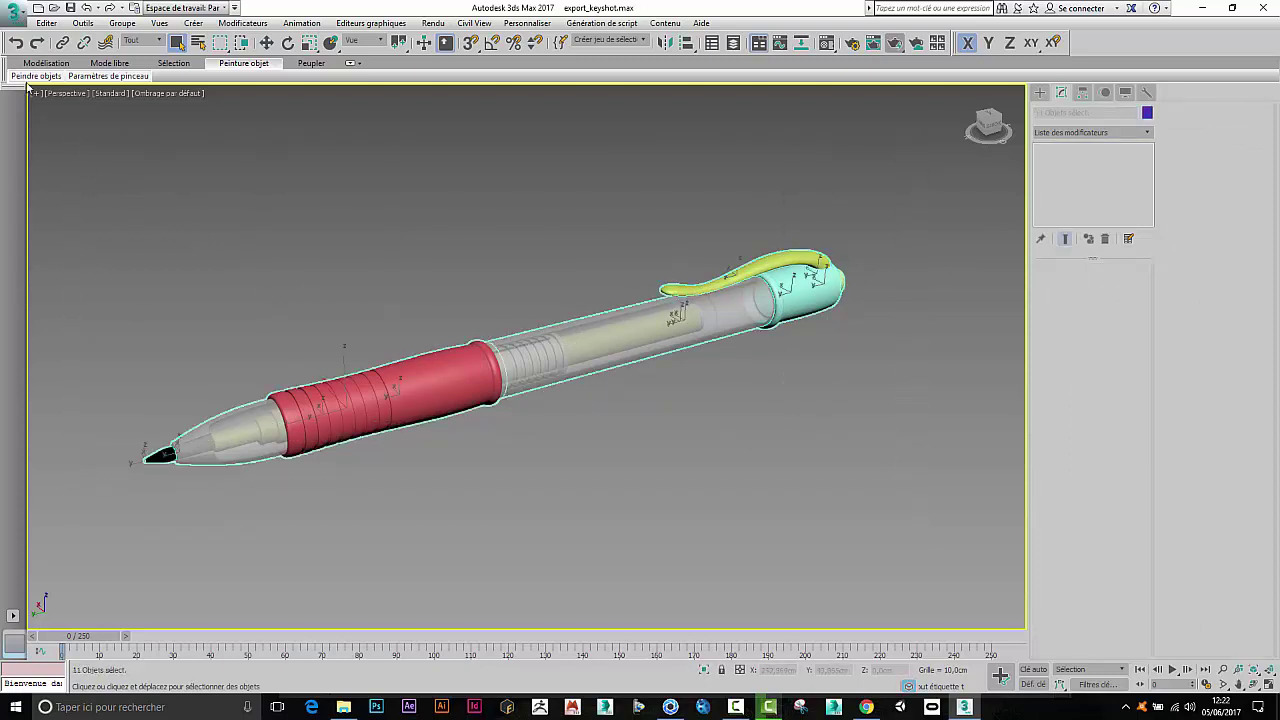
pyautogui.click(13, 13)
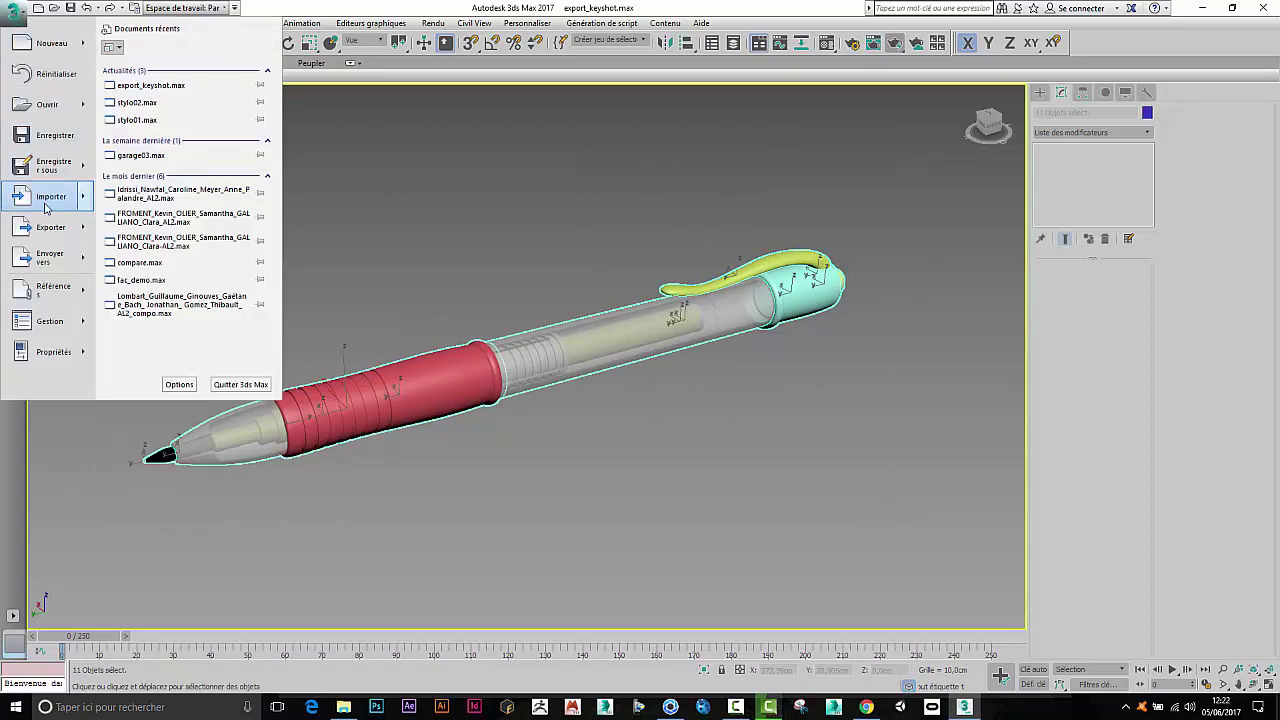
pyautogui.moveTo(49, 226)
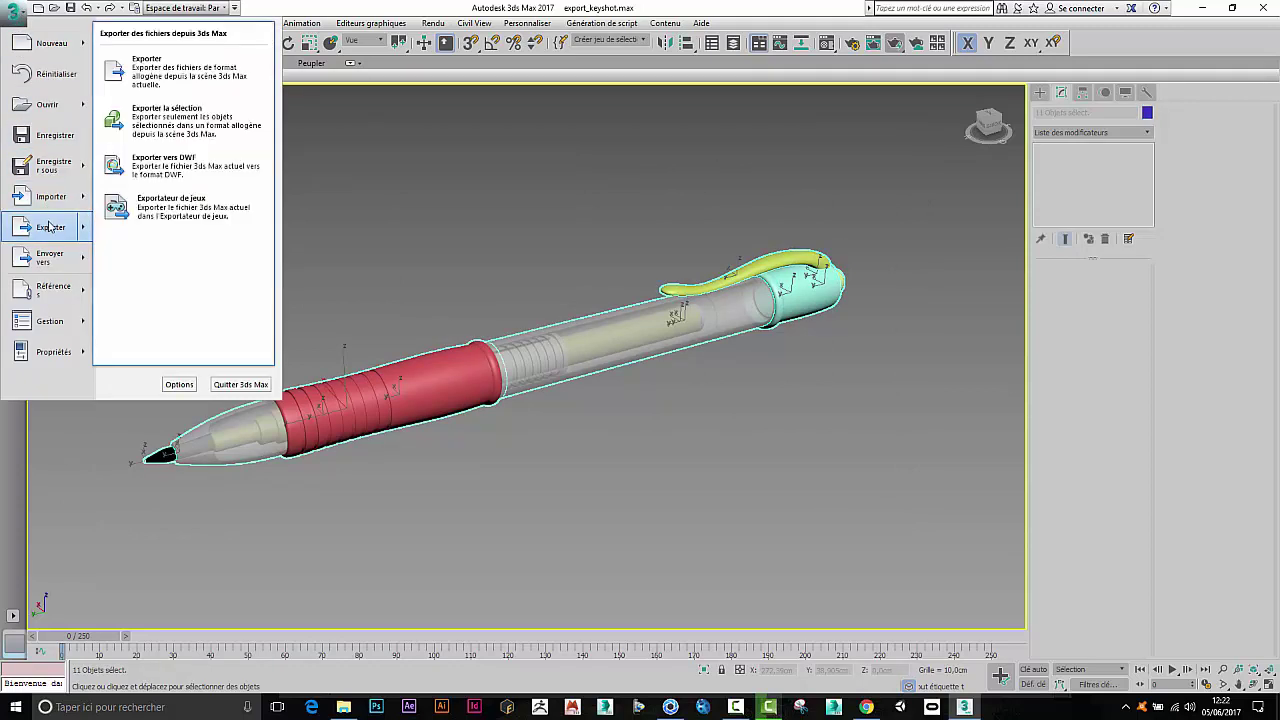
pyautogui.click(144, 128)
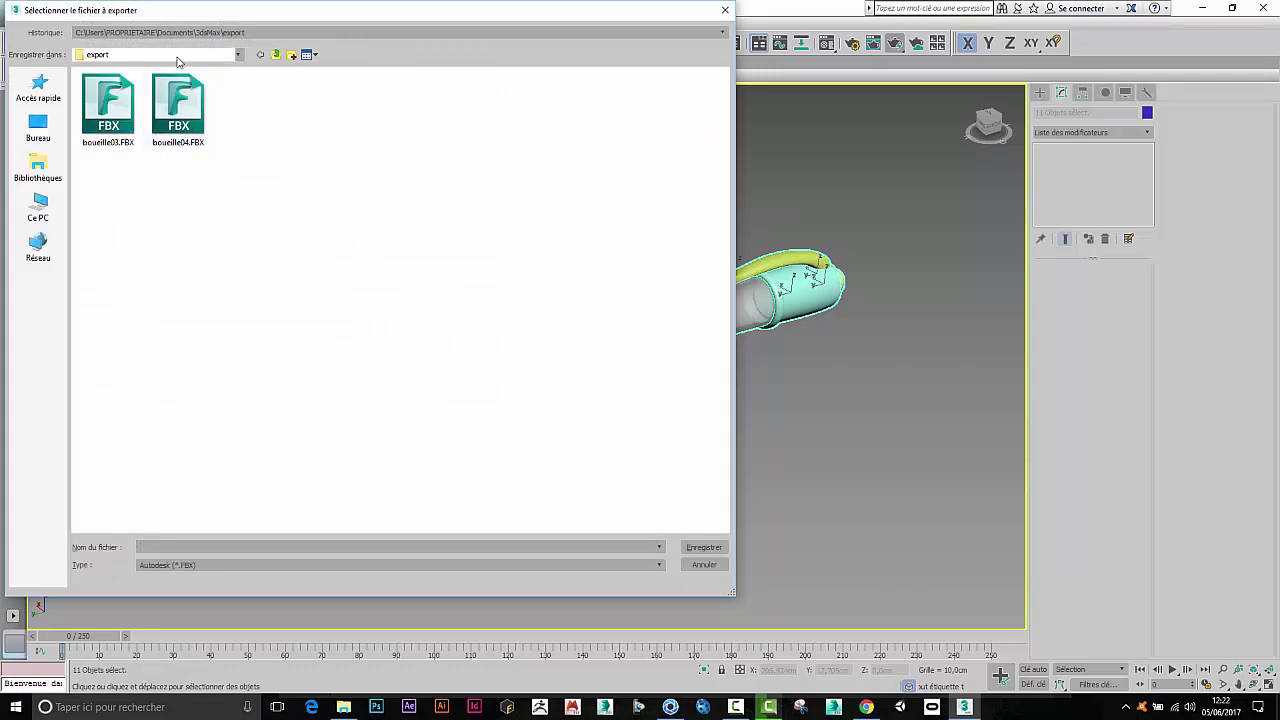
# Step: Set the export destination to the 04_Tutoriels\stylo folder on drive E: and name the FBX file stylo
pyautogui.click(206, 34)
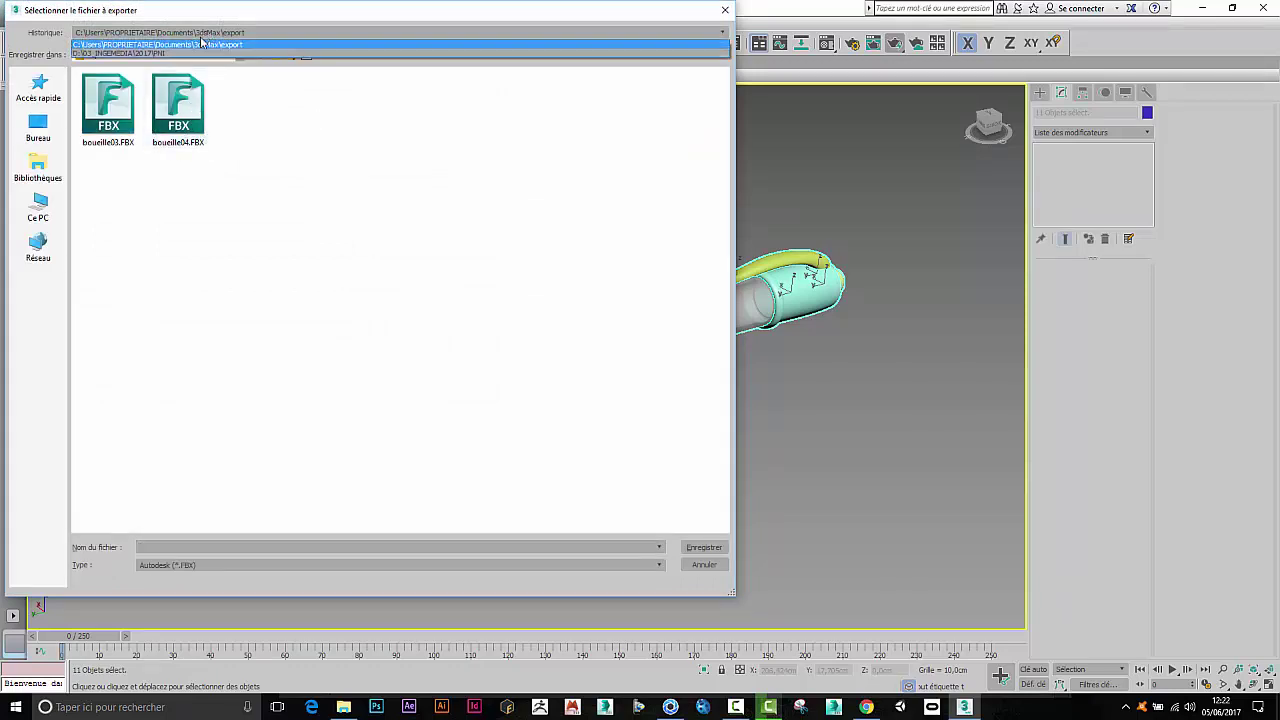
pyautogui.click(56, 230)
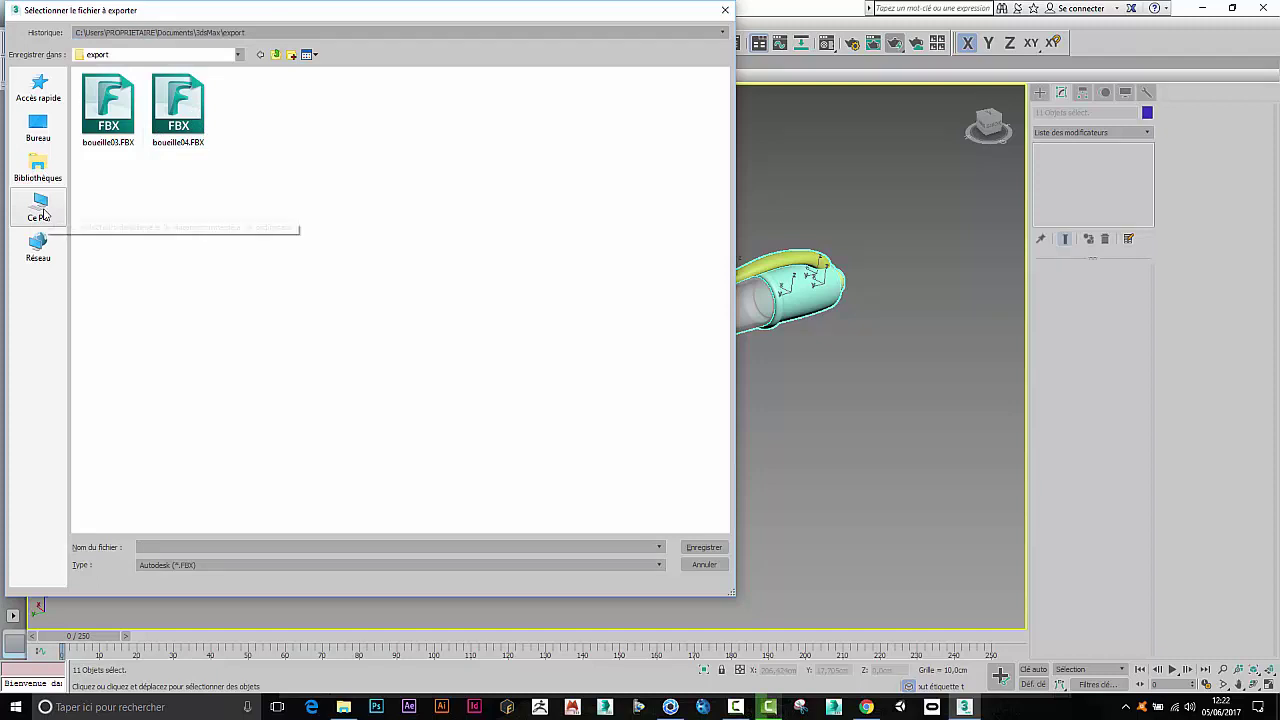
pyautogui.click(56, 228)
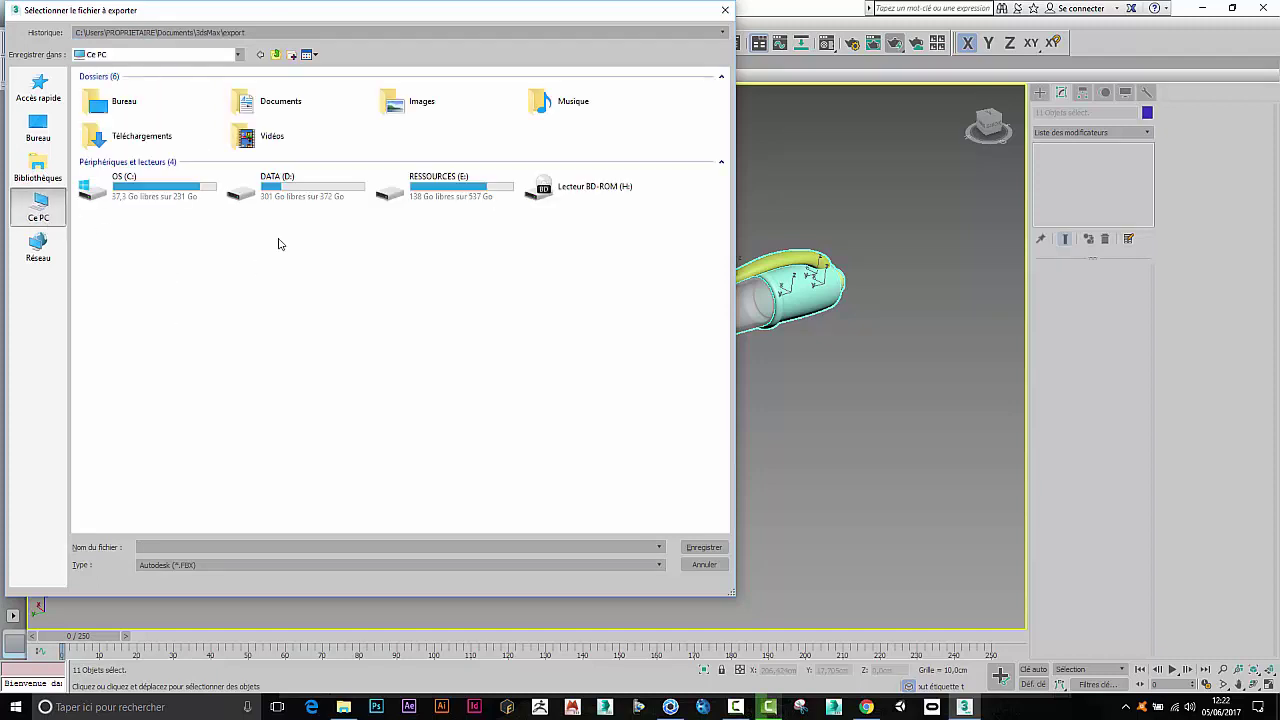
pyautogui.doubleClick(410, 195)
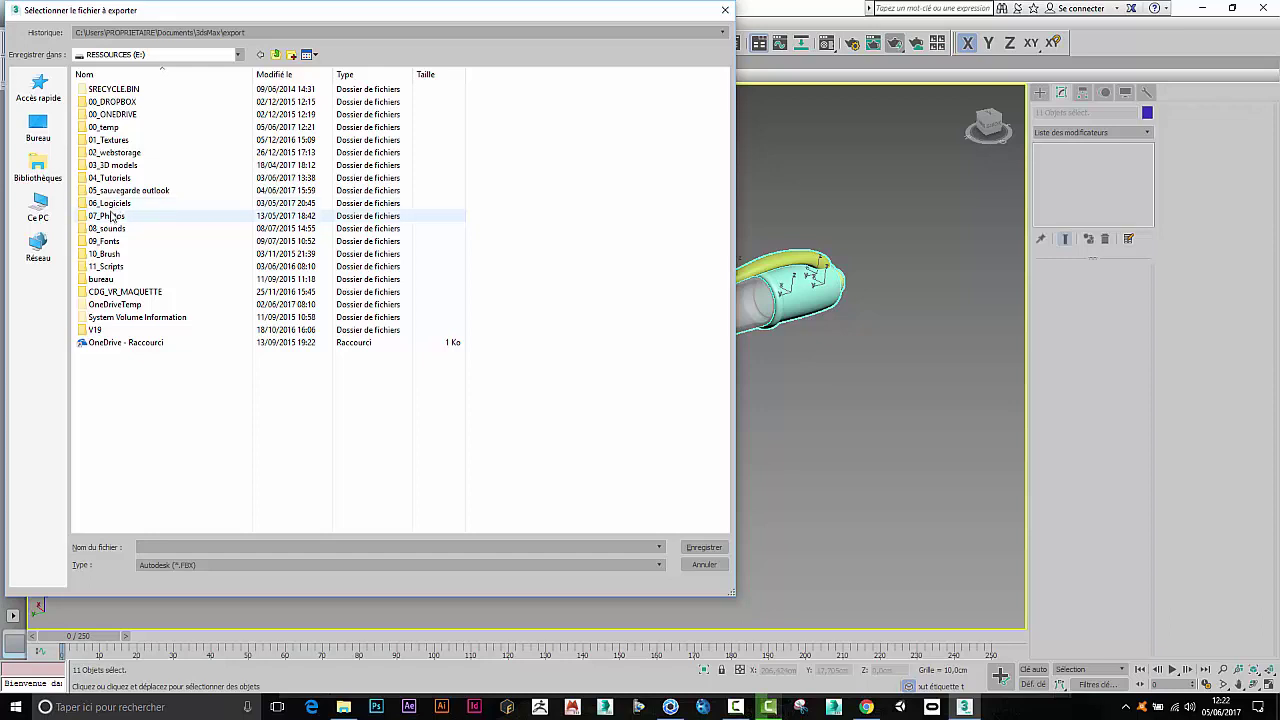
pyautogui.doubleClick(110, 177)
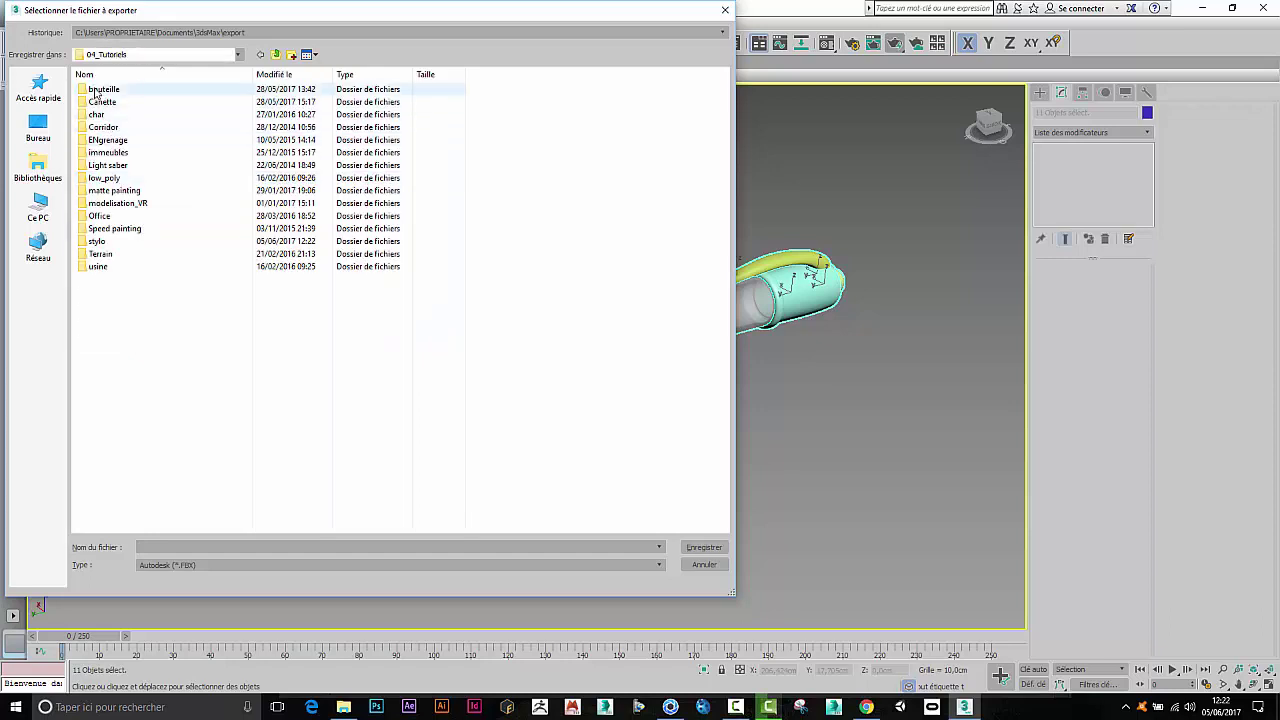
pyautogui.click(96, 242)
pyautogui.doubleClick(96, 242)
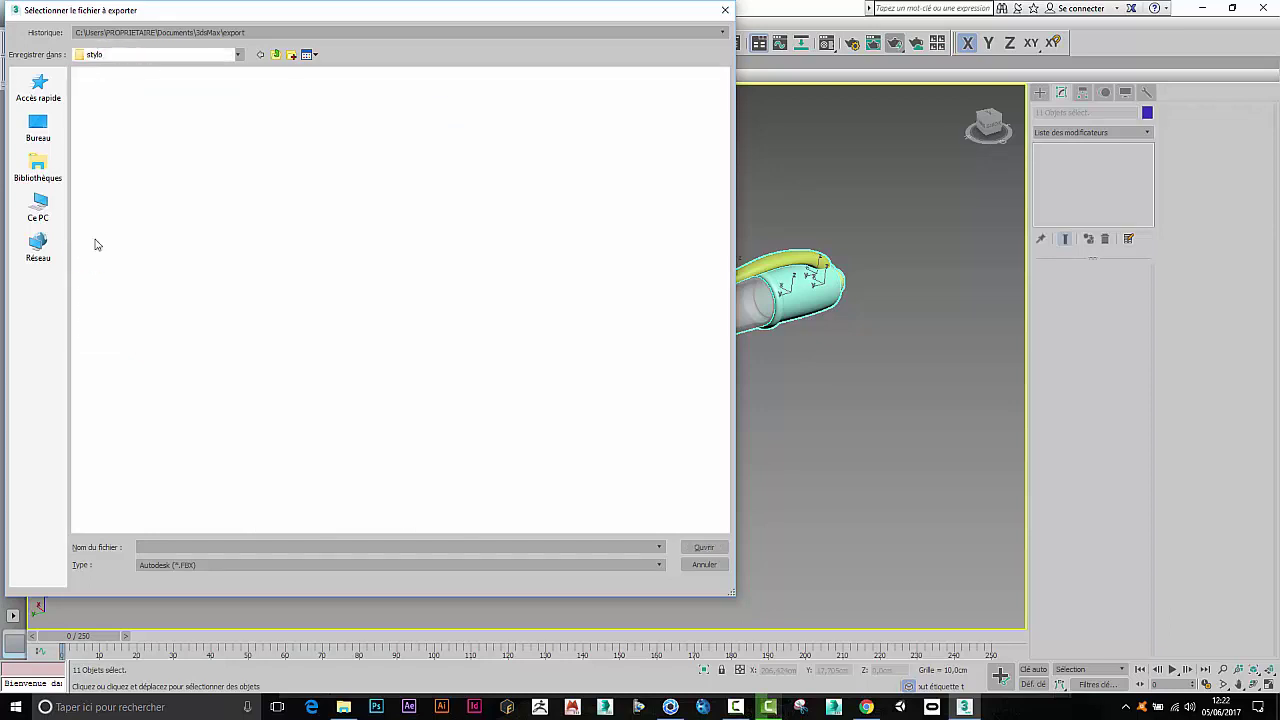
pyautogui.click(191, 548)
pyautogui.write('sty')
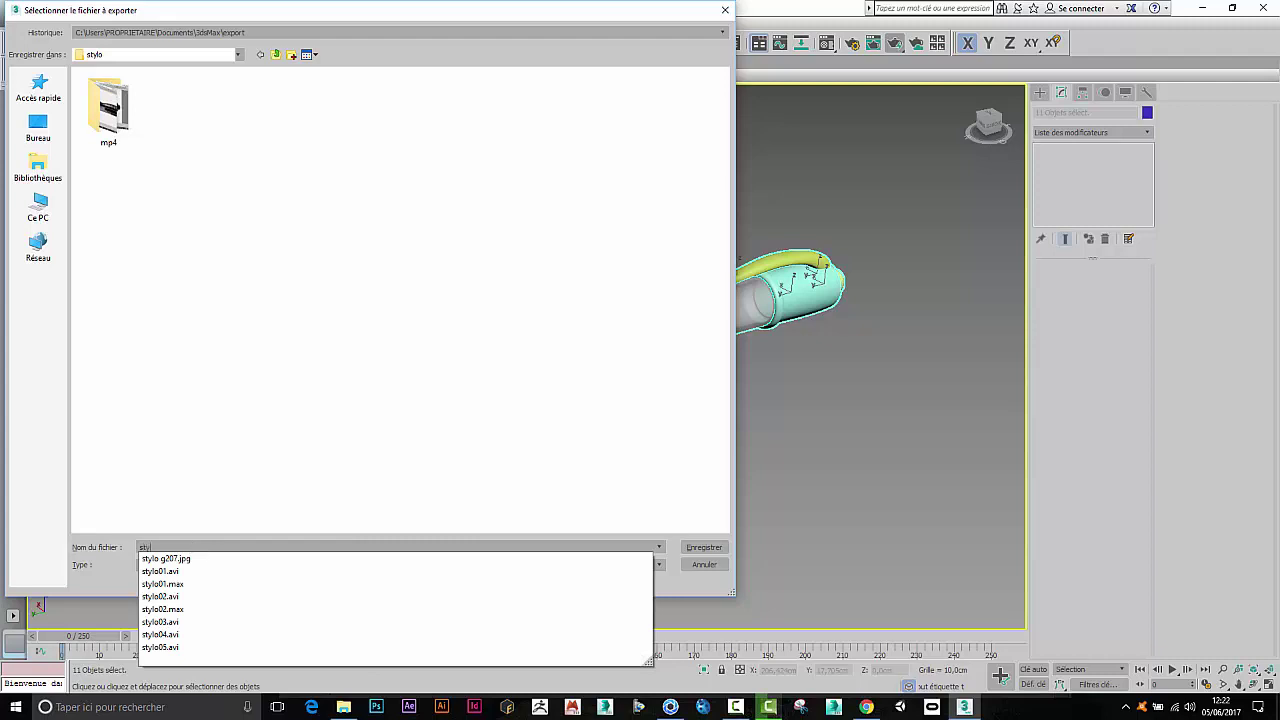
pyautogui.write('lo')
pyautogui.press('Return')
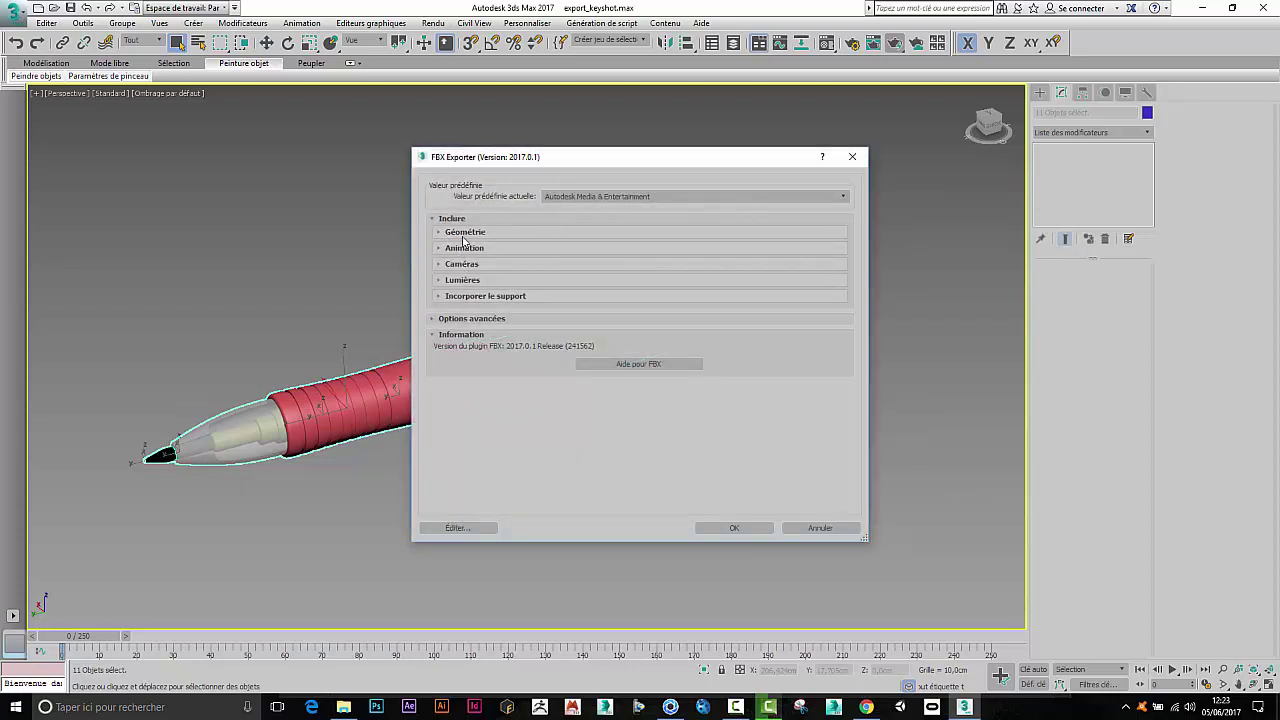
# Step: Review the FBX file format, embedded media and geometry export options, and enable smoothing groups (Groupes de lissage)
pyautogui.click(458, 320)
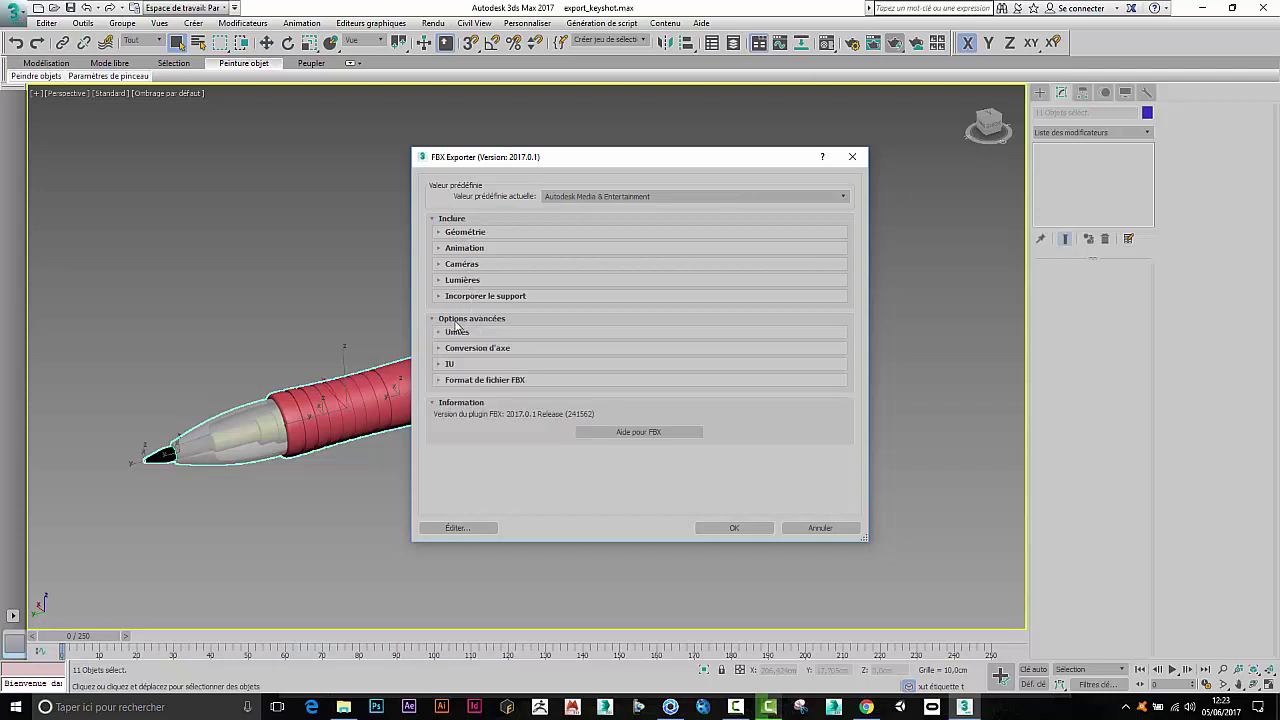
pyautogui.click(450, 382)
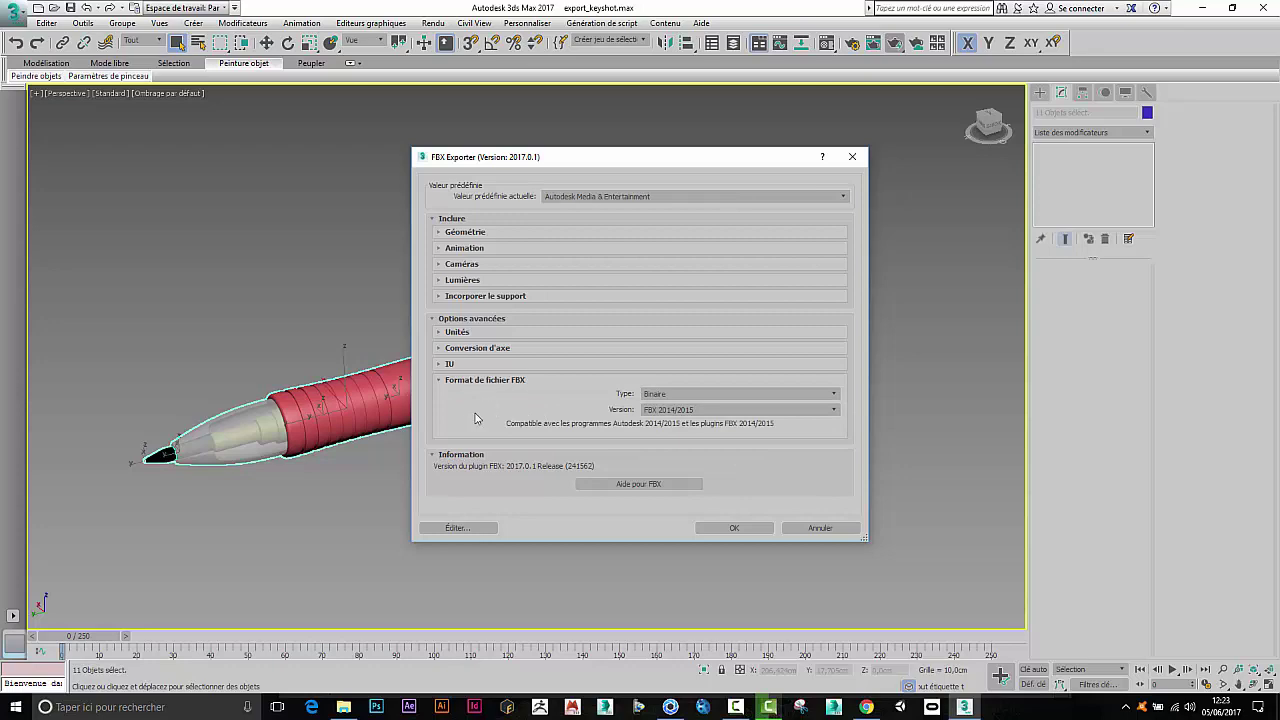
pyautogui.click(470, 296)
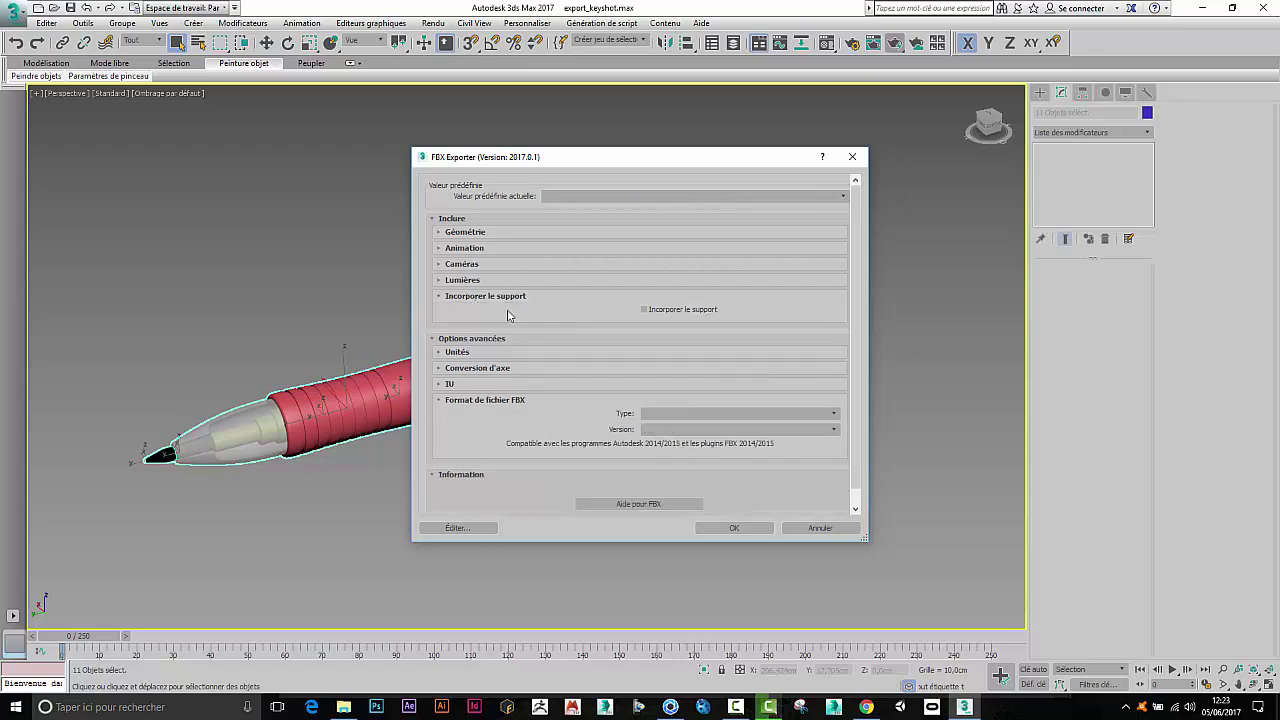
pyautogui.moveTo(618, 163); pyautogui.dragTo(772, 176)
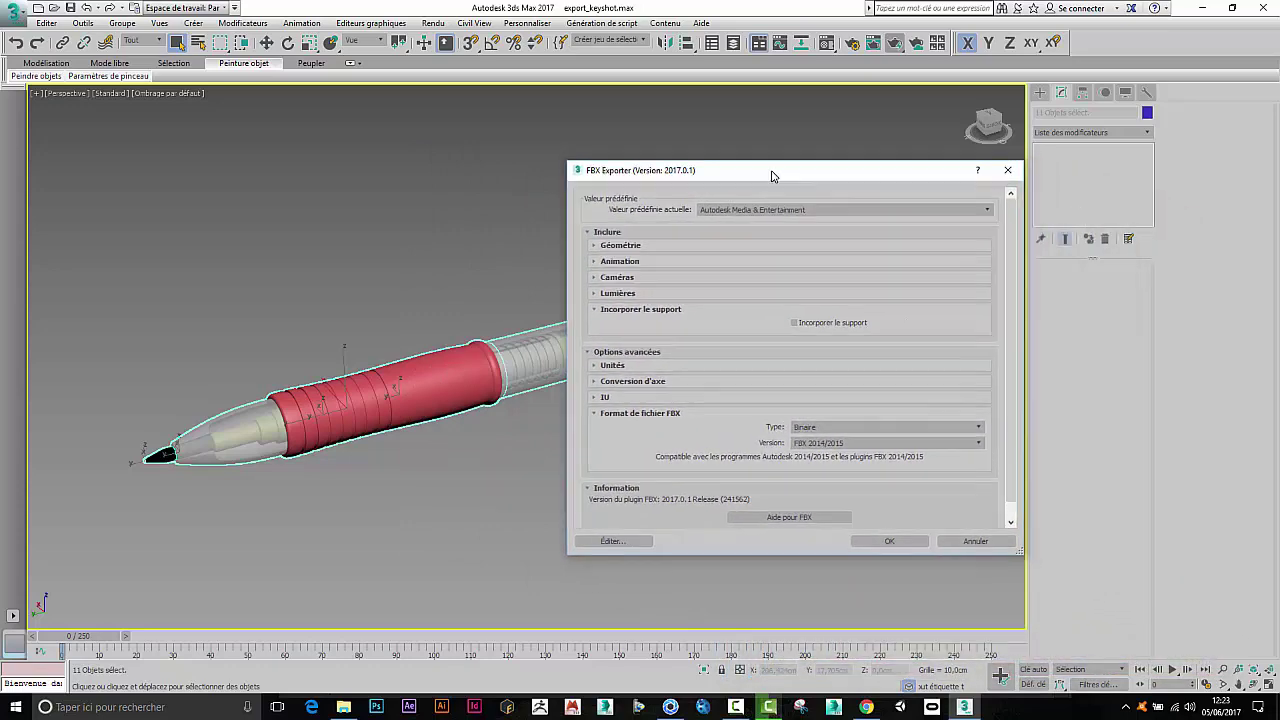
pyautogui.click(628, 246)
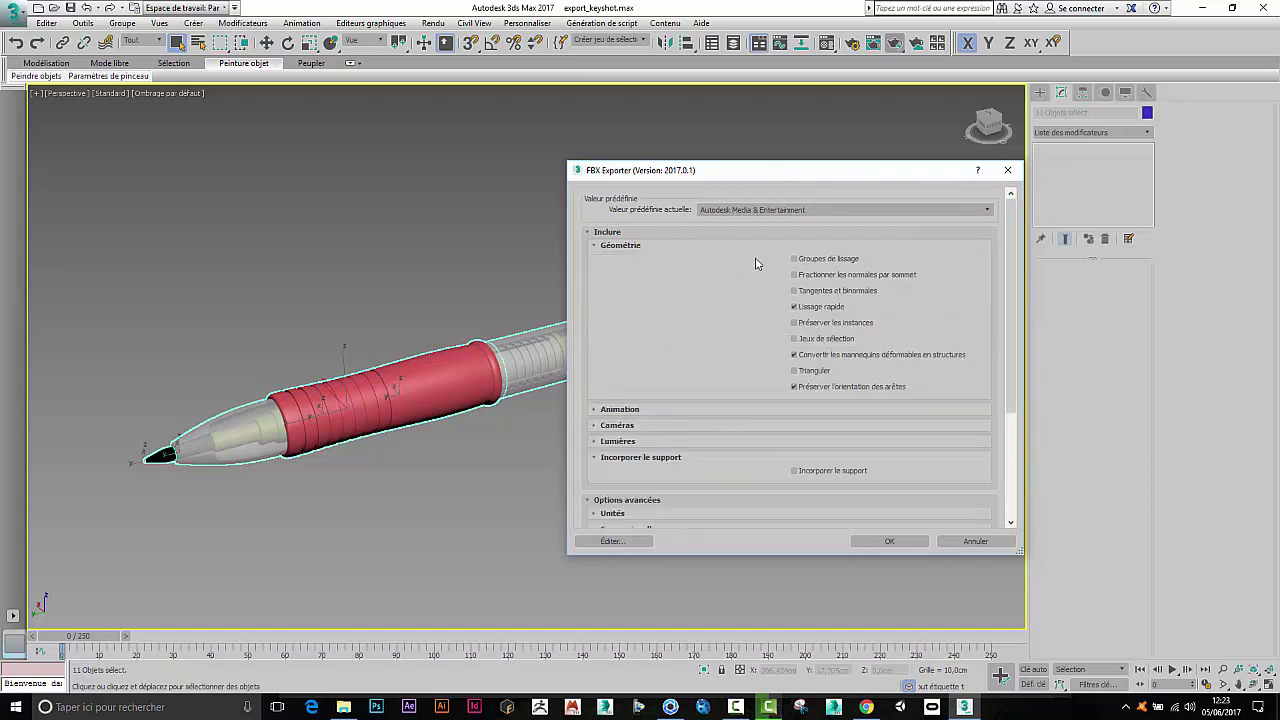
pyautogui.click(794, 258)
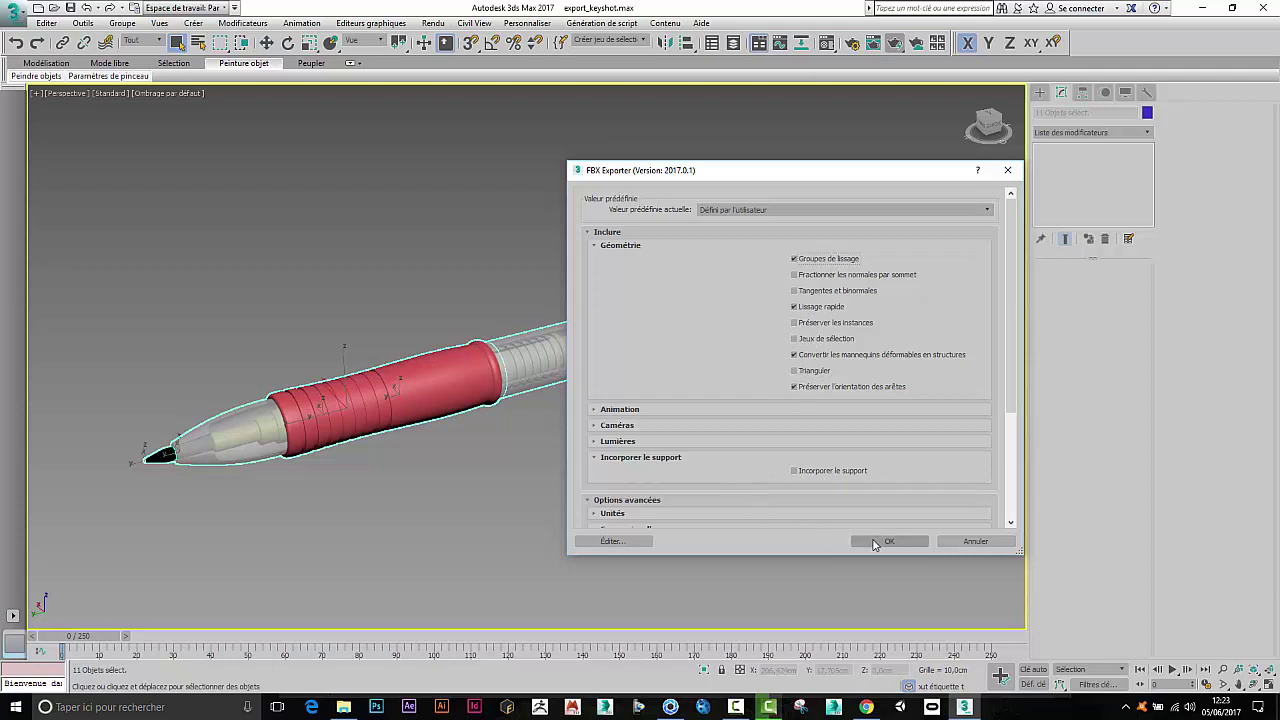
# Step: Turn off the automatic scale factor in the FBX unit options and run the export
pyautogui.click(766, 515)
pyautogui.scroll(-4, 786, 503)
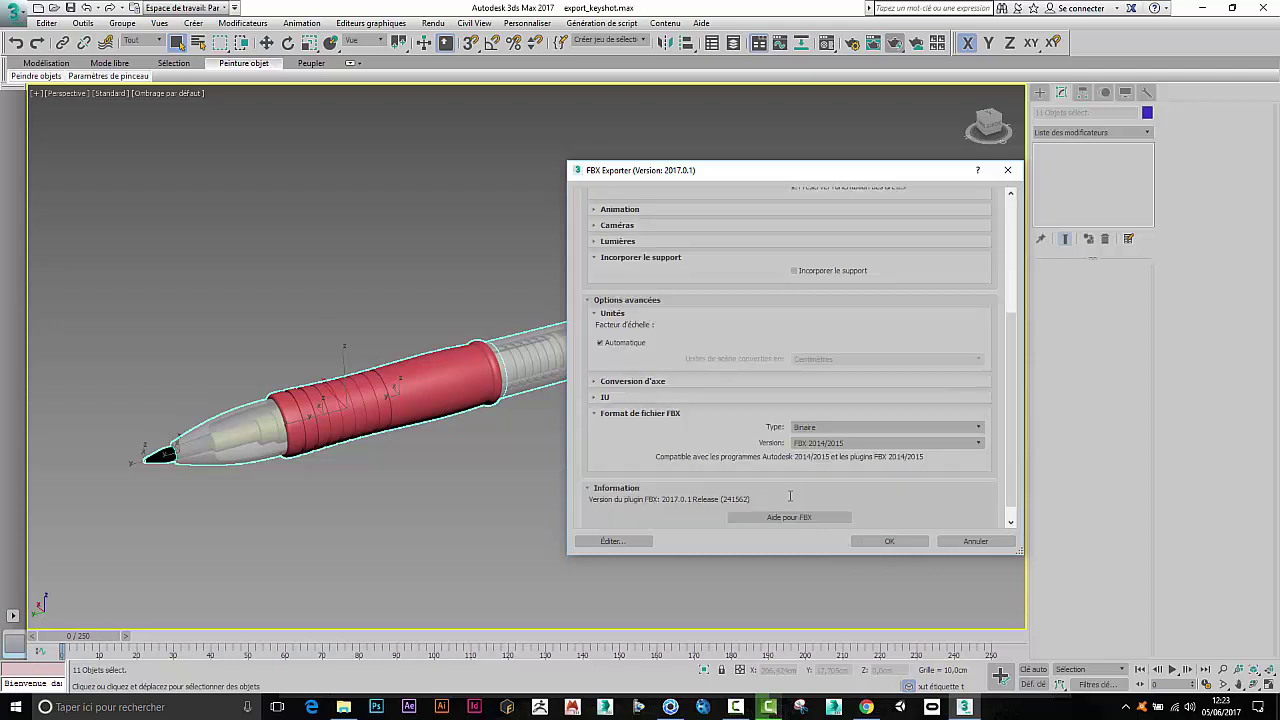
pyautogui.click(617, 343)
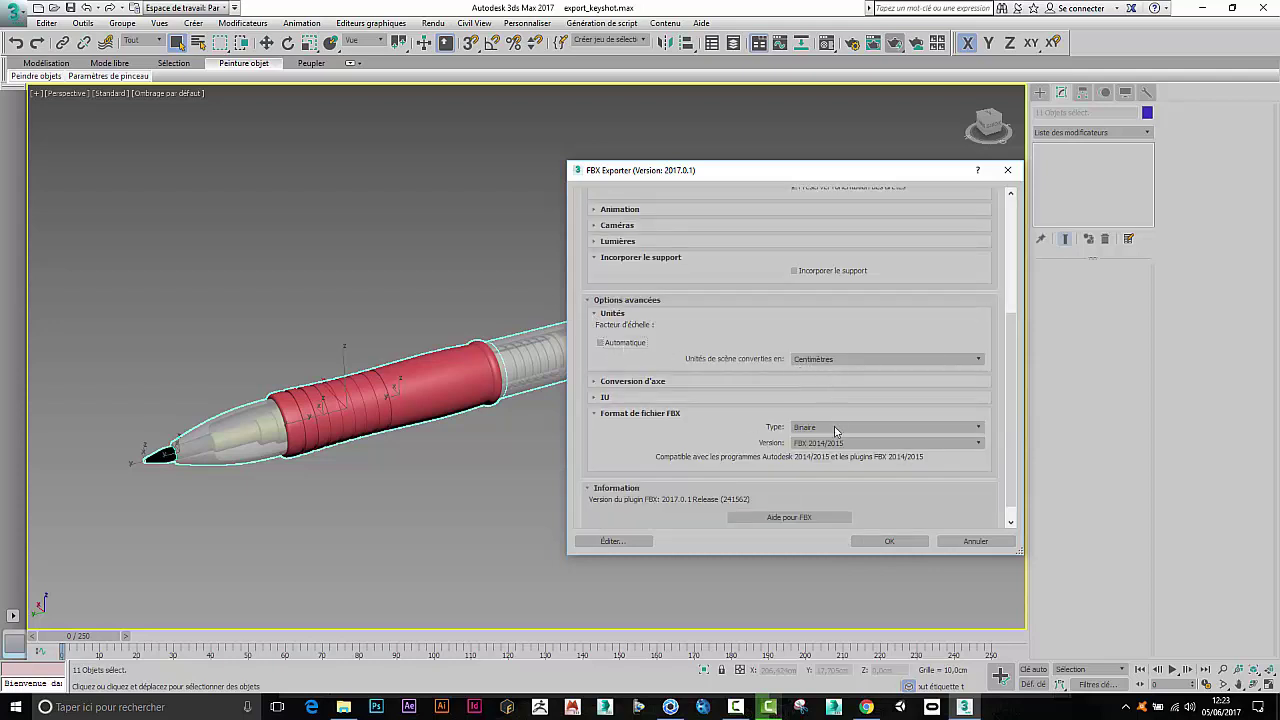
pyautogui.click(887, 541)
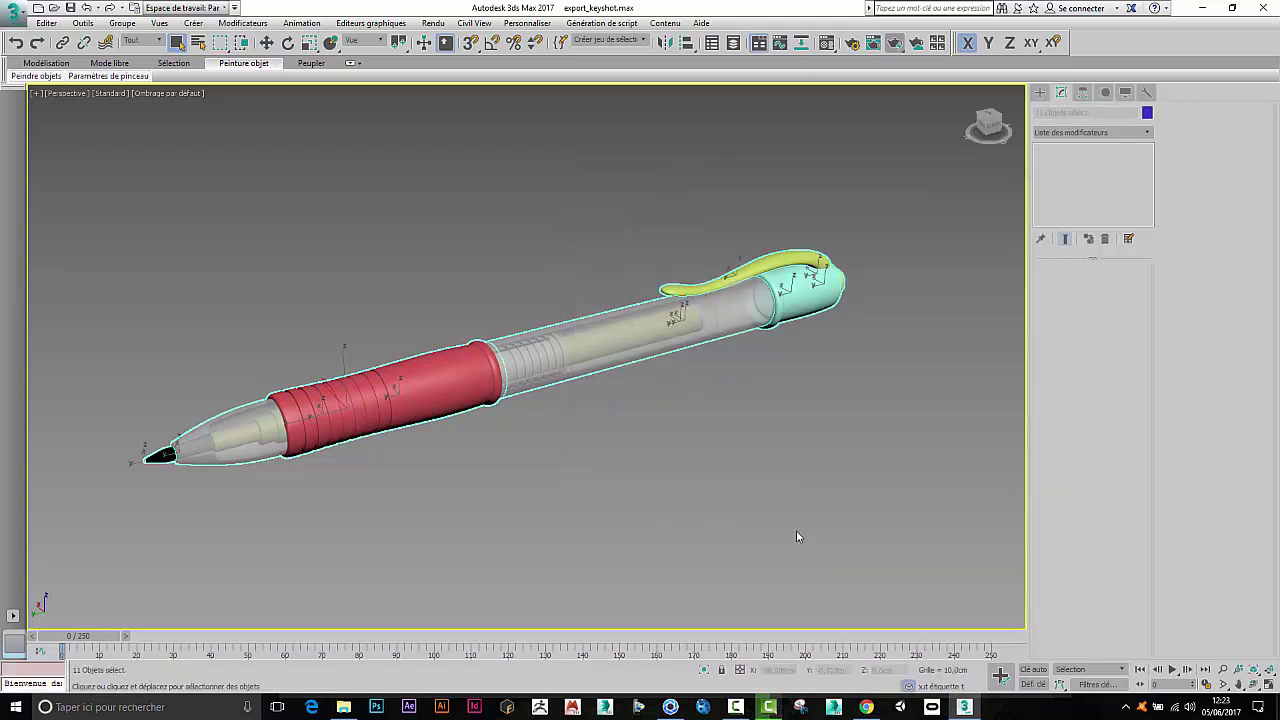
# Step: Switch to KeyShot and import stylo.FBX from the 04_Tutoriels\stylo folder on drive E: with the default import settings
pyautogui.click(671, 707)
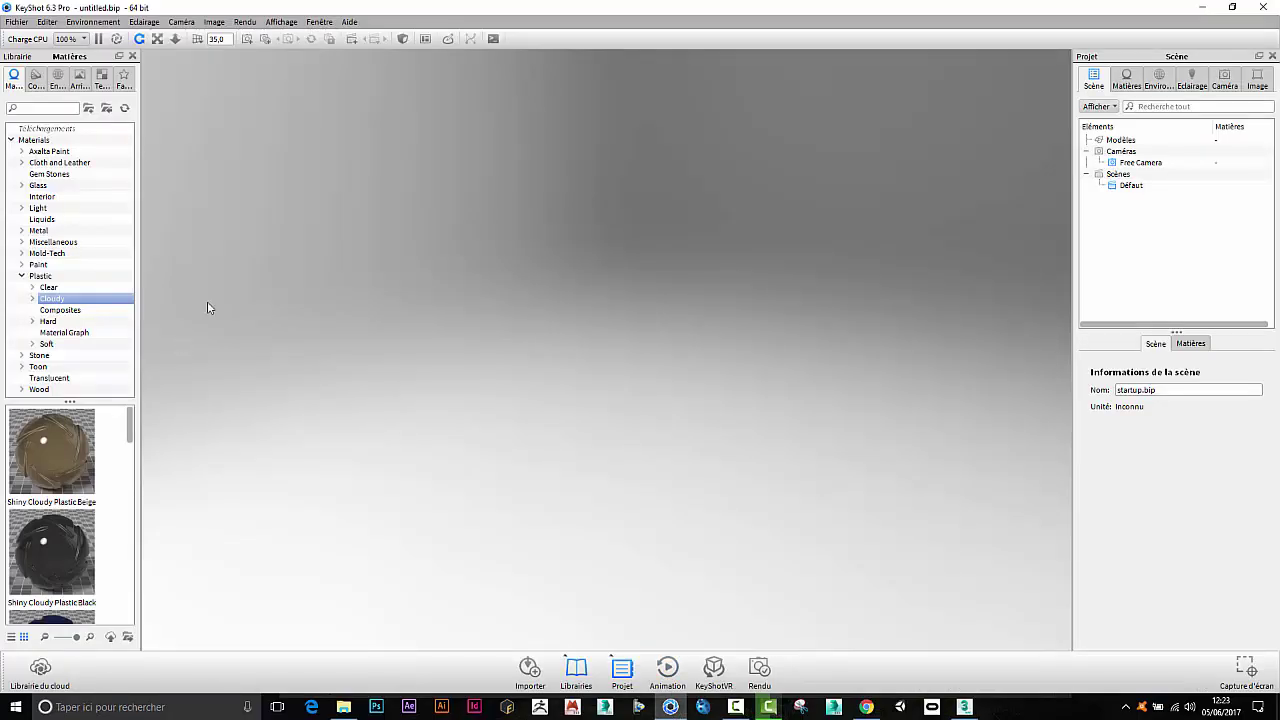
pyautogui.click(16, 22)
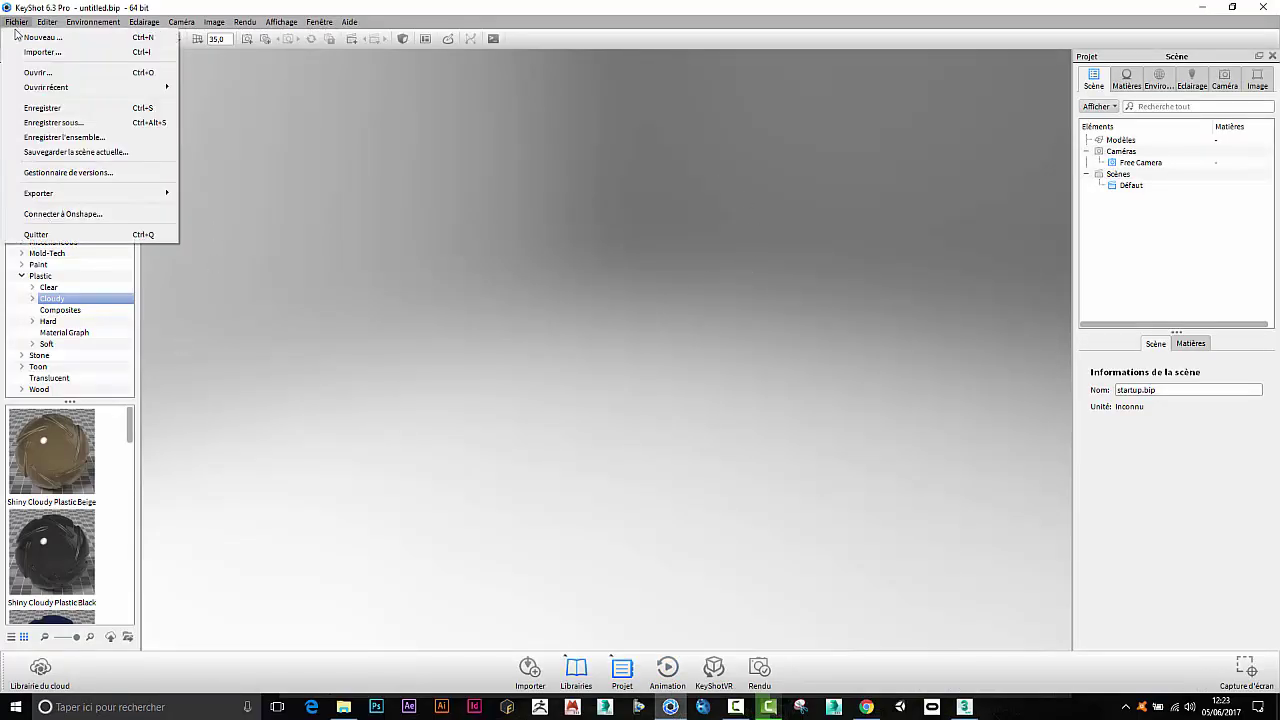
pyautogui.click(43, 52)
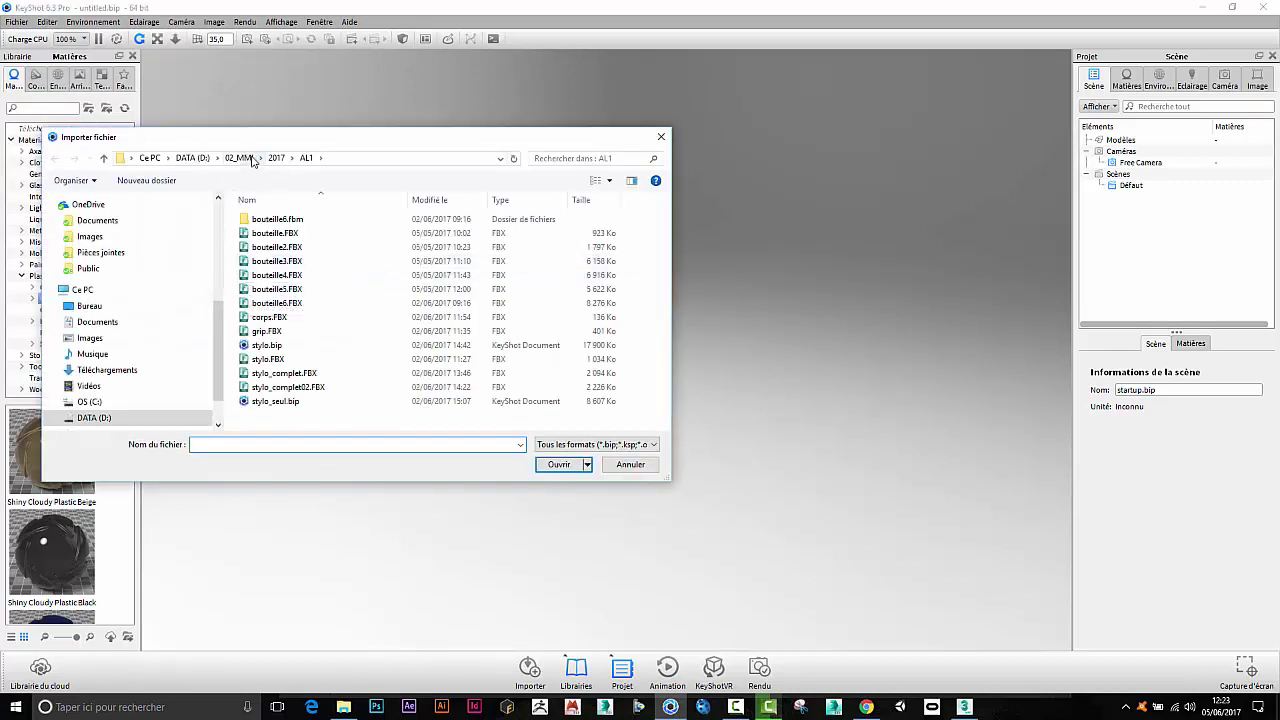
pyautogui.scroll(-1, 110, 415)
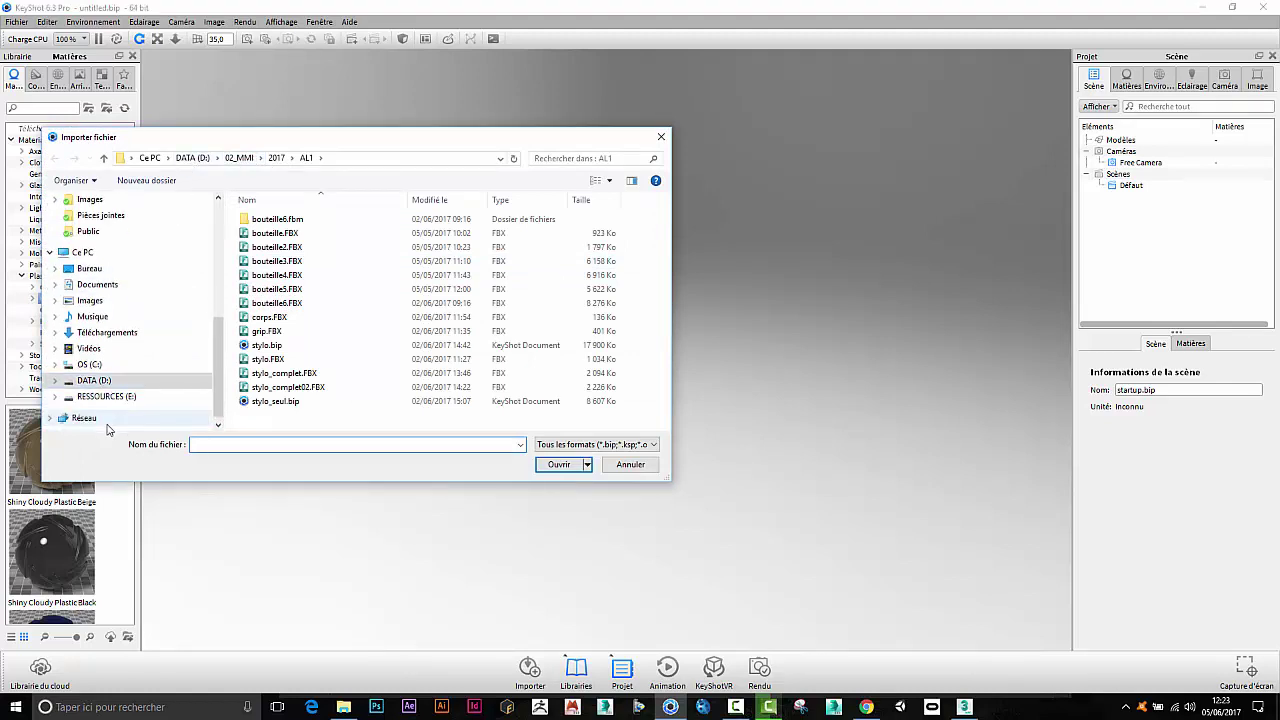
pyautogui.click(107, 397)
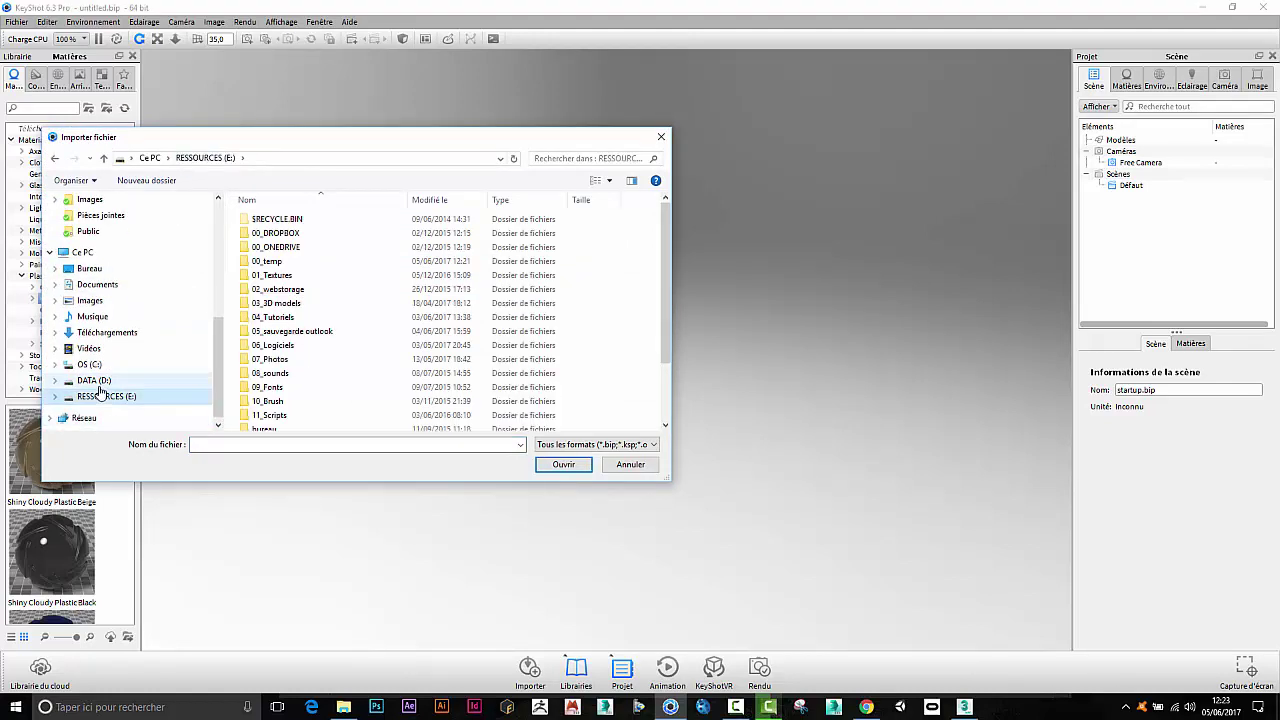
pyautogui.click(288, 320)
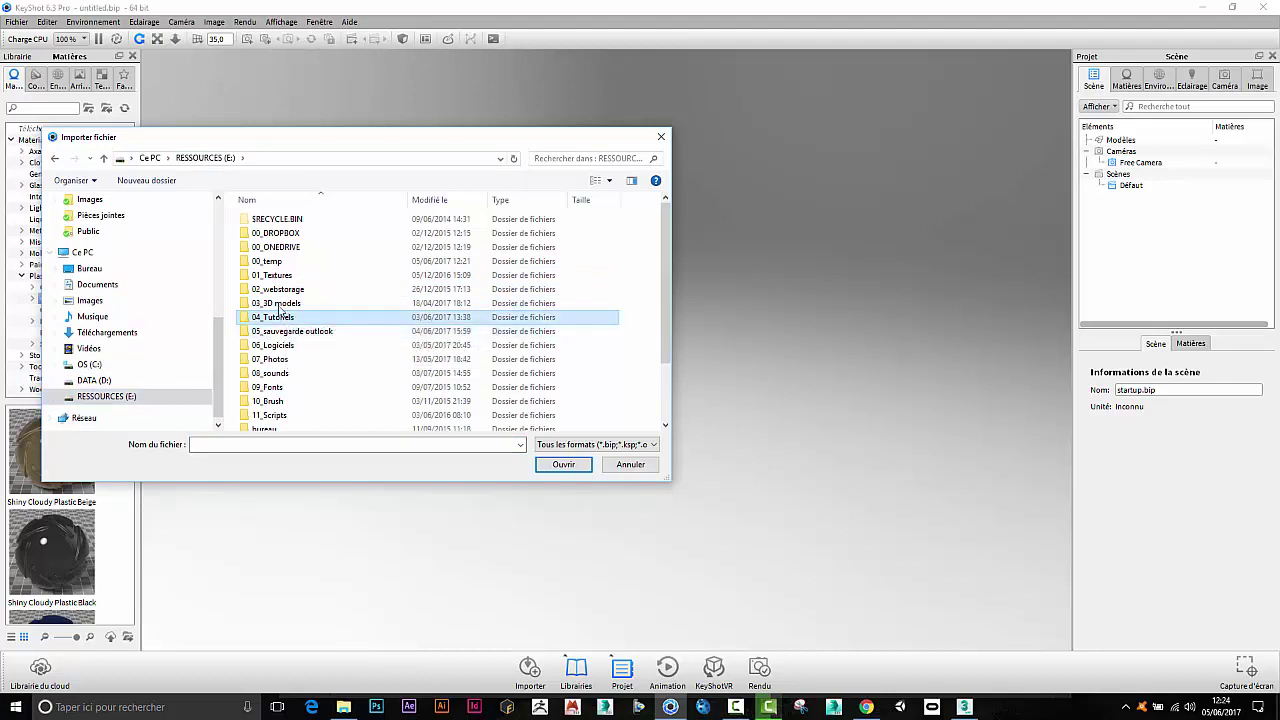
pyautogui.doubleClick(286, 321)
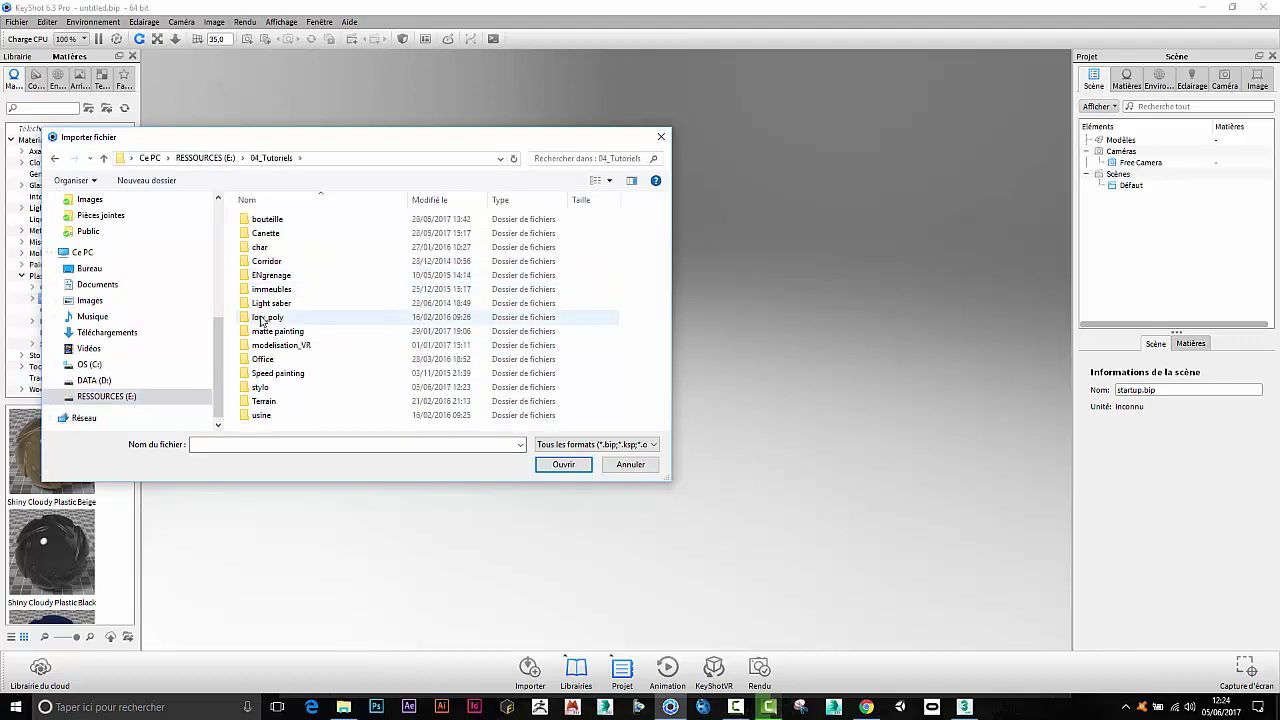
pyautogui.click(262, 388)
pyautogui.doubleClick(262, 388)
pyautogui.click(329, 257)
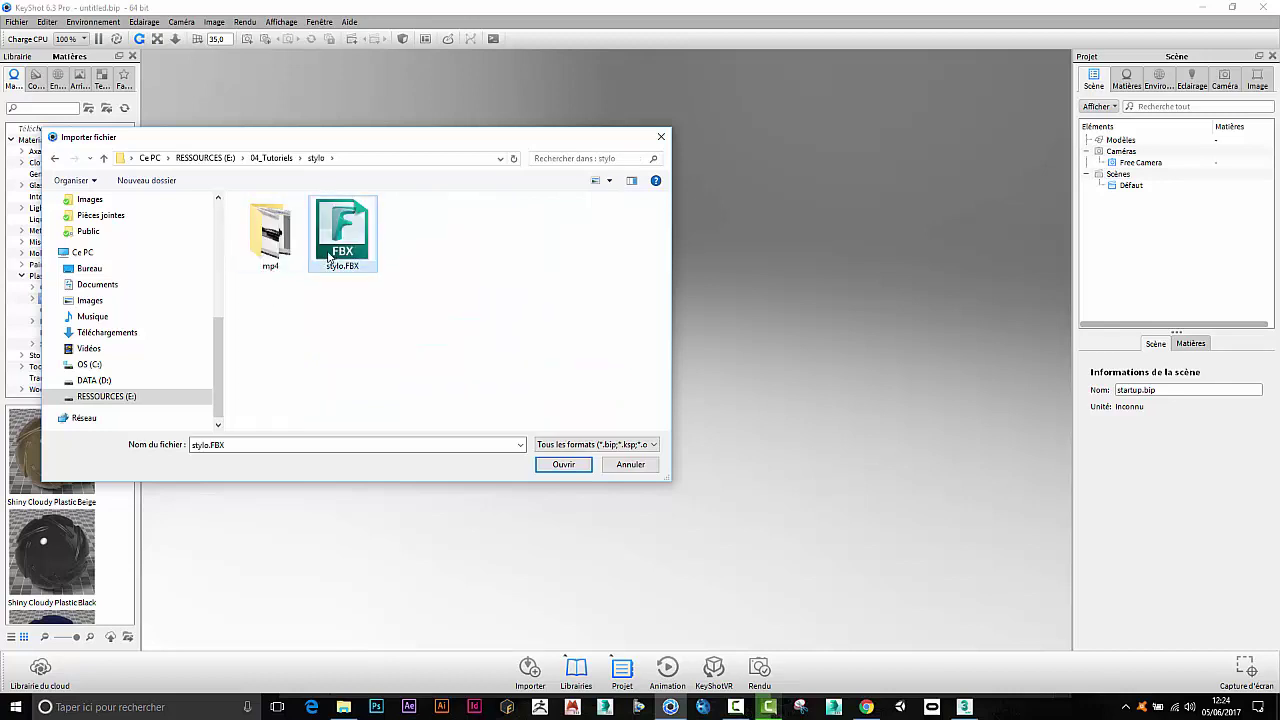
pyautogui.click(563, 464)
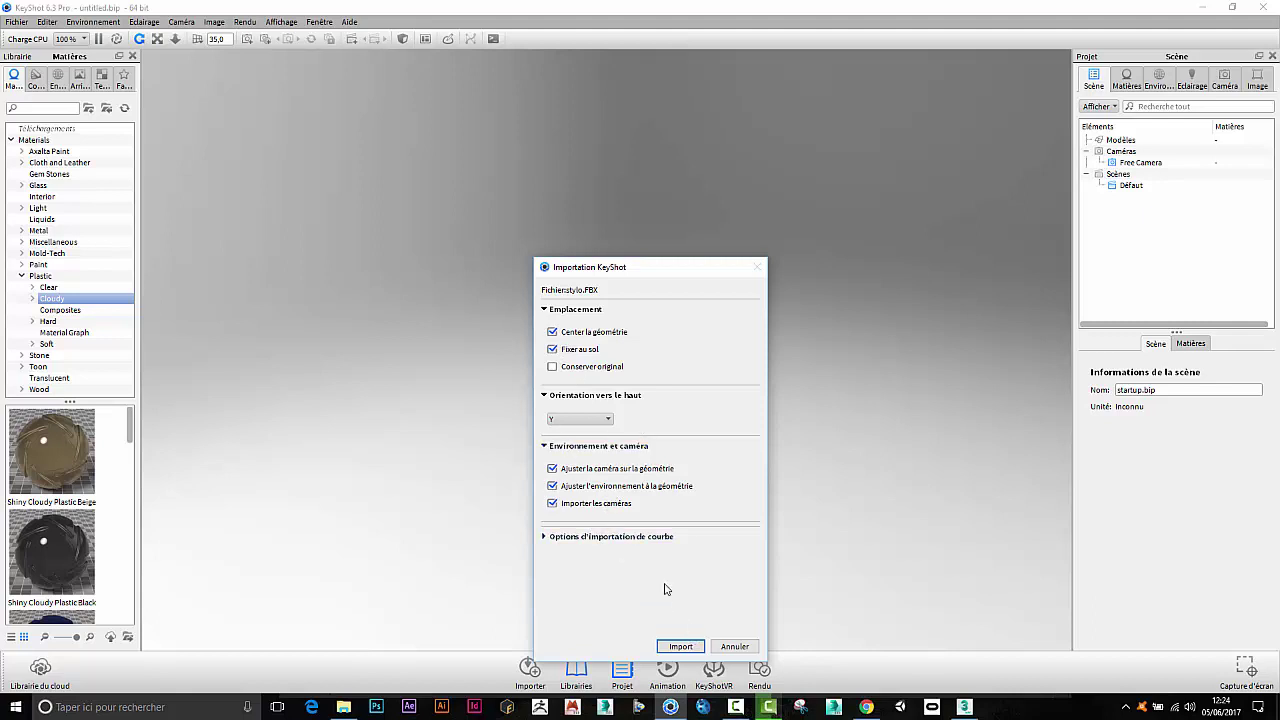
pyautogui.click(693, 650)
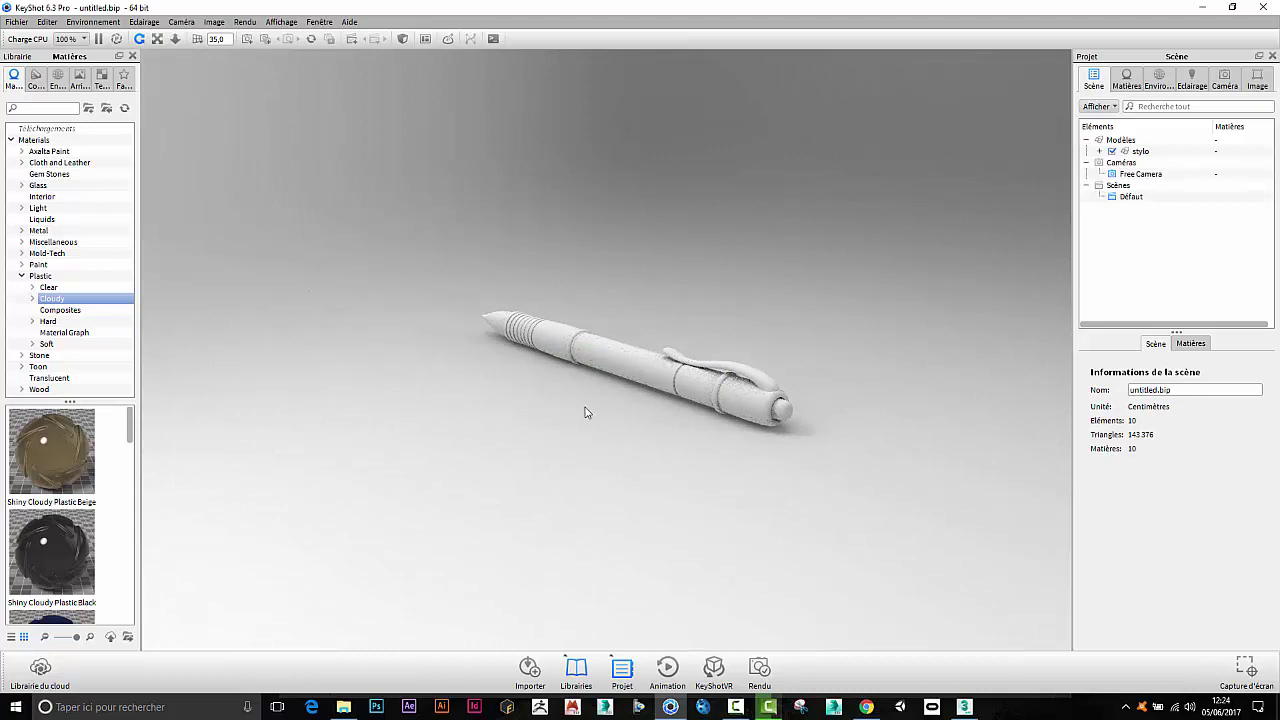
# Step: Examine the imported pen closely from its tip side, including the grip rings and the clip
pyautogui.moveTo(599, 425); pyautogui.dragTo(614, 362)
pyautogui.scroll(8, 614, 362)
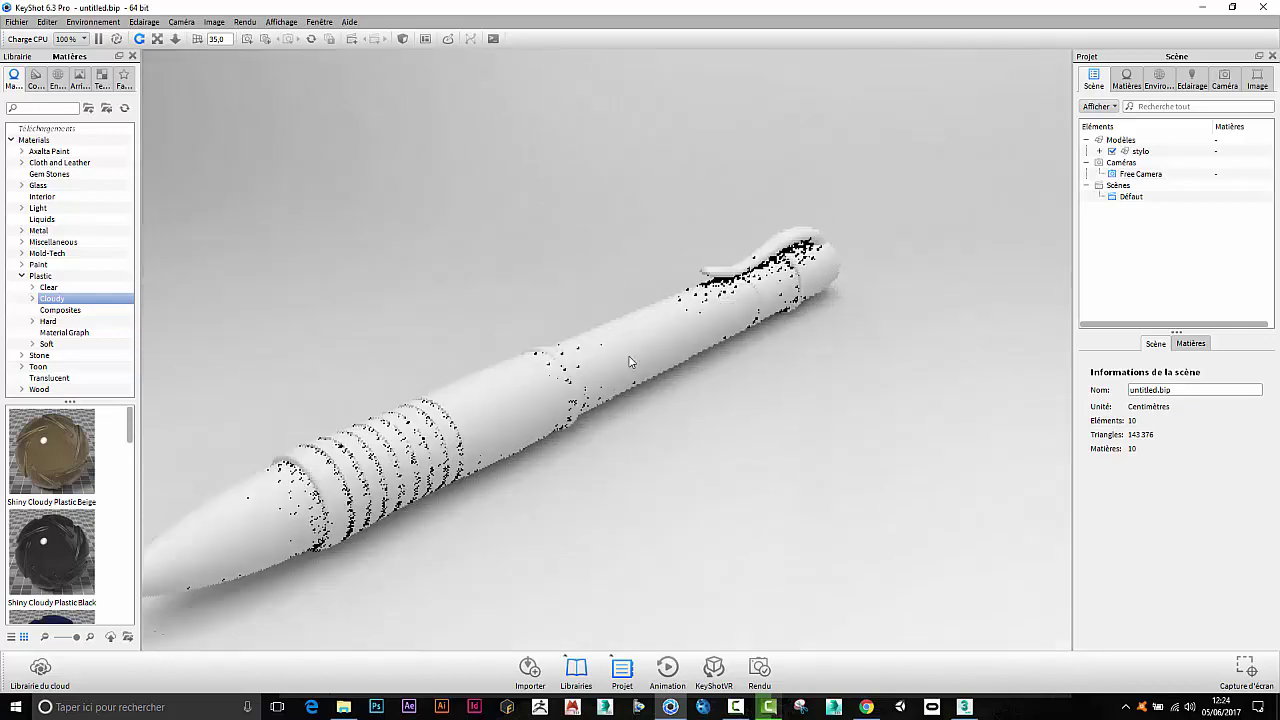
pyautogui.scroll(-2, 680, 400)
pyautogui.moveTo(666, 435); pyautogui.dragTo(678, 410)
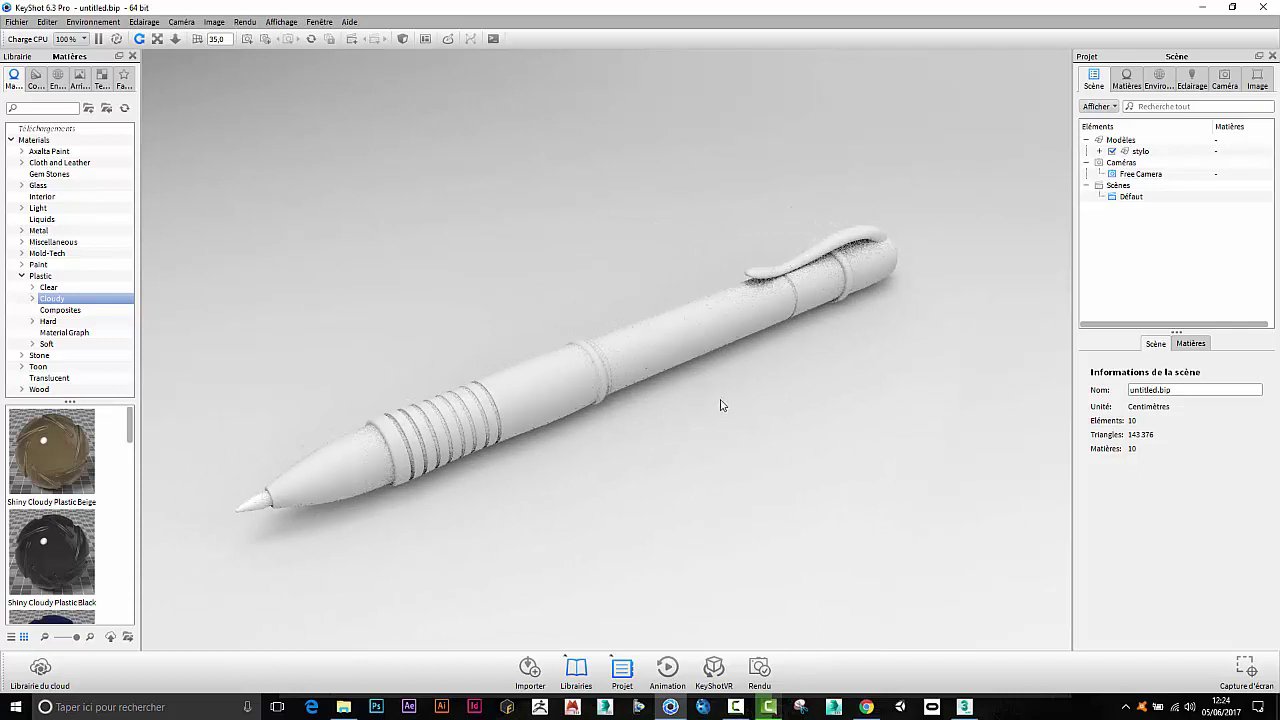
pyautogui.moveTo(710, 423); pyautogui.dragTo(740, 427)
pyautogui.scroll(5, 738, 420)
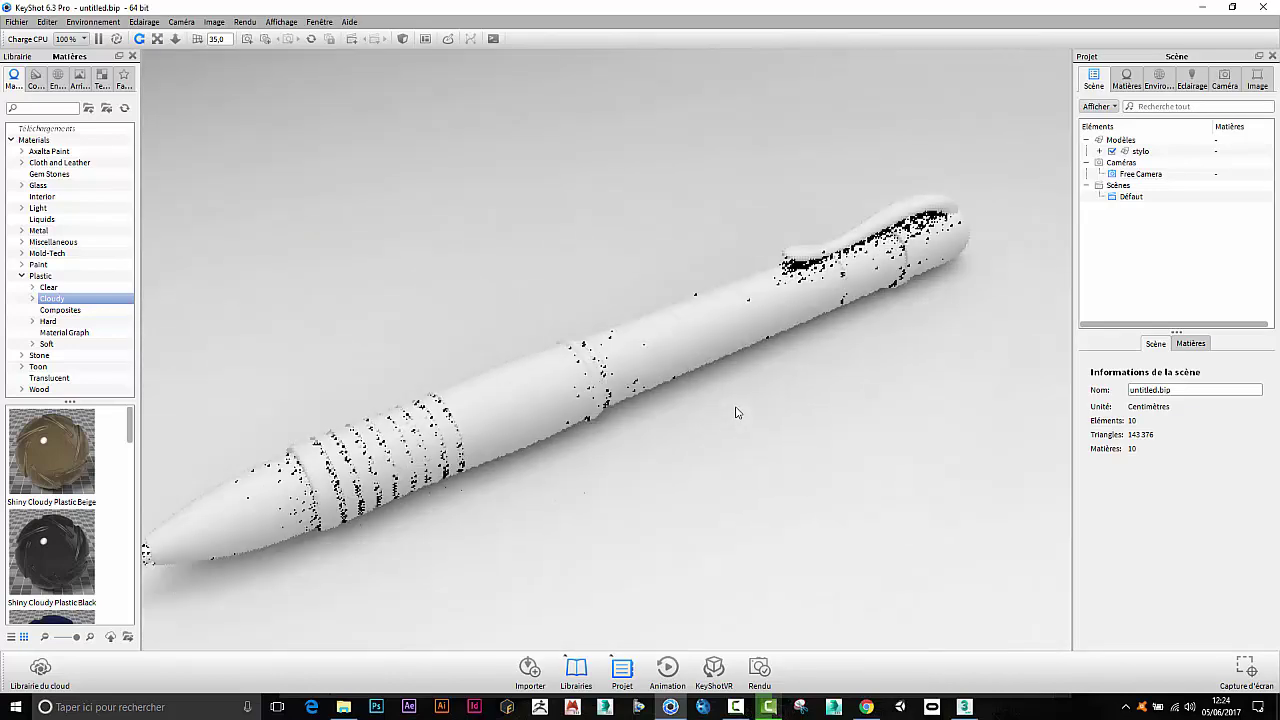
pyautogui.moveTo(736, 412); pyautogui.dragTo(840, 331)
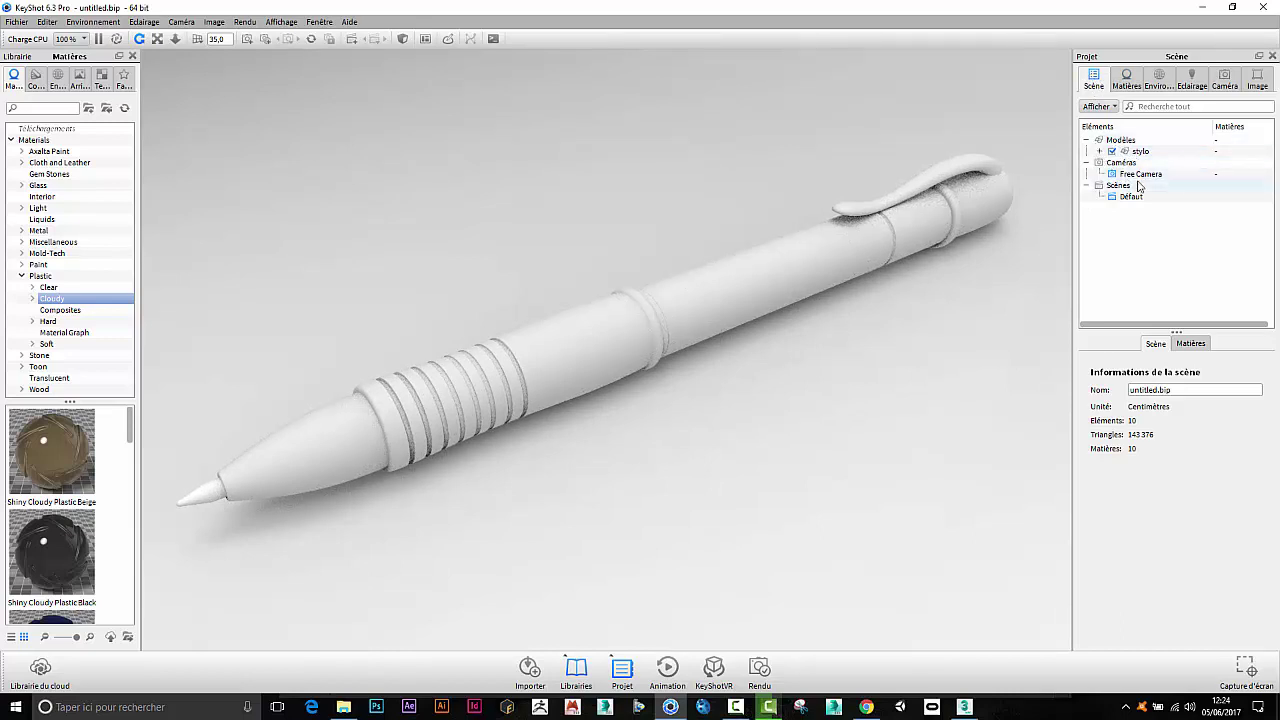
# Step: Expand the stylo model down to its individual parts in the scene tree and widen it to show full part and material names
pyautogui.click(1100, 151)
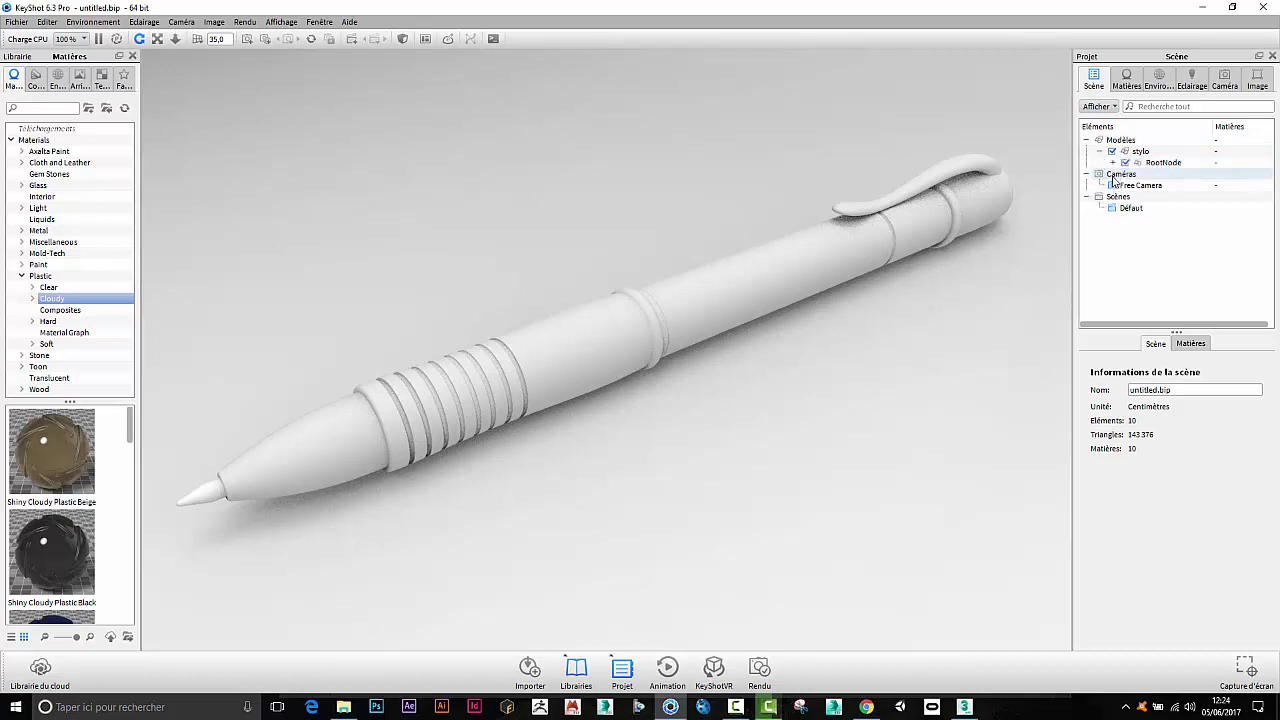
pyautogui.click(1112, 162)
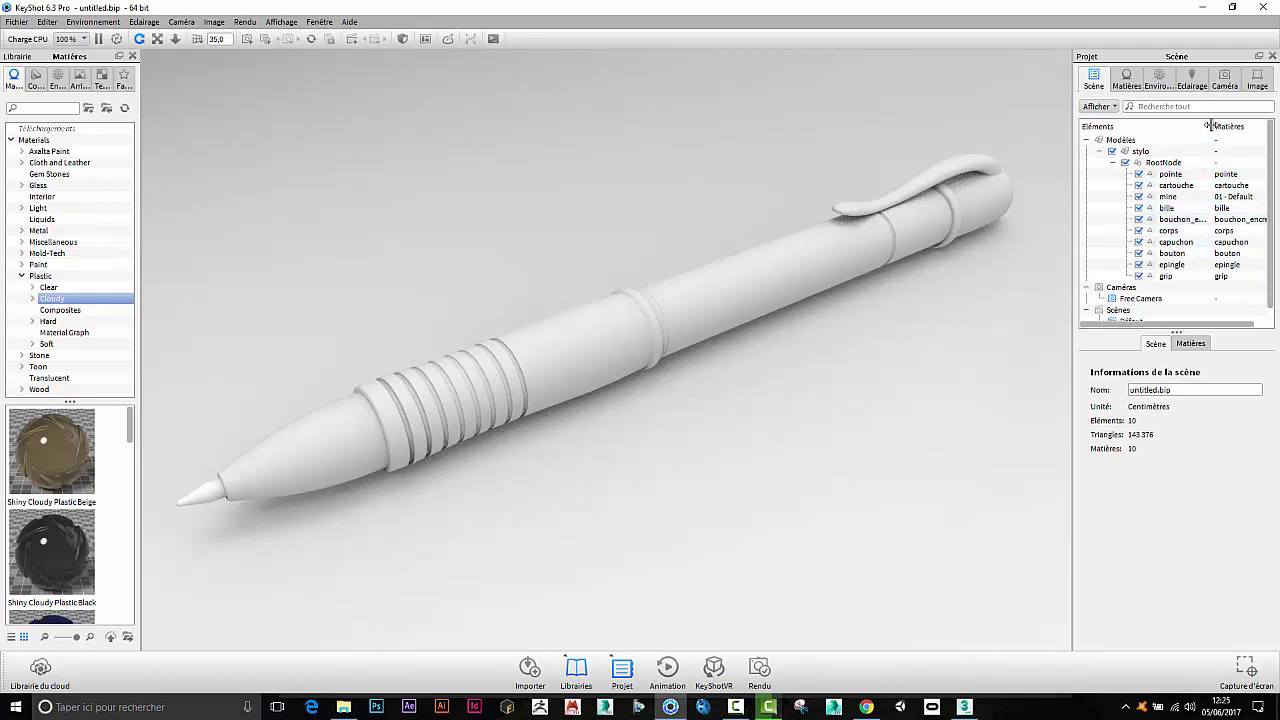
pyautogui.moveTo(1210, 126); pyautogui.dragTo(1226, 126)
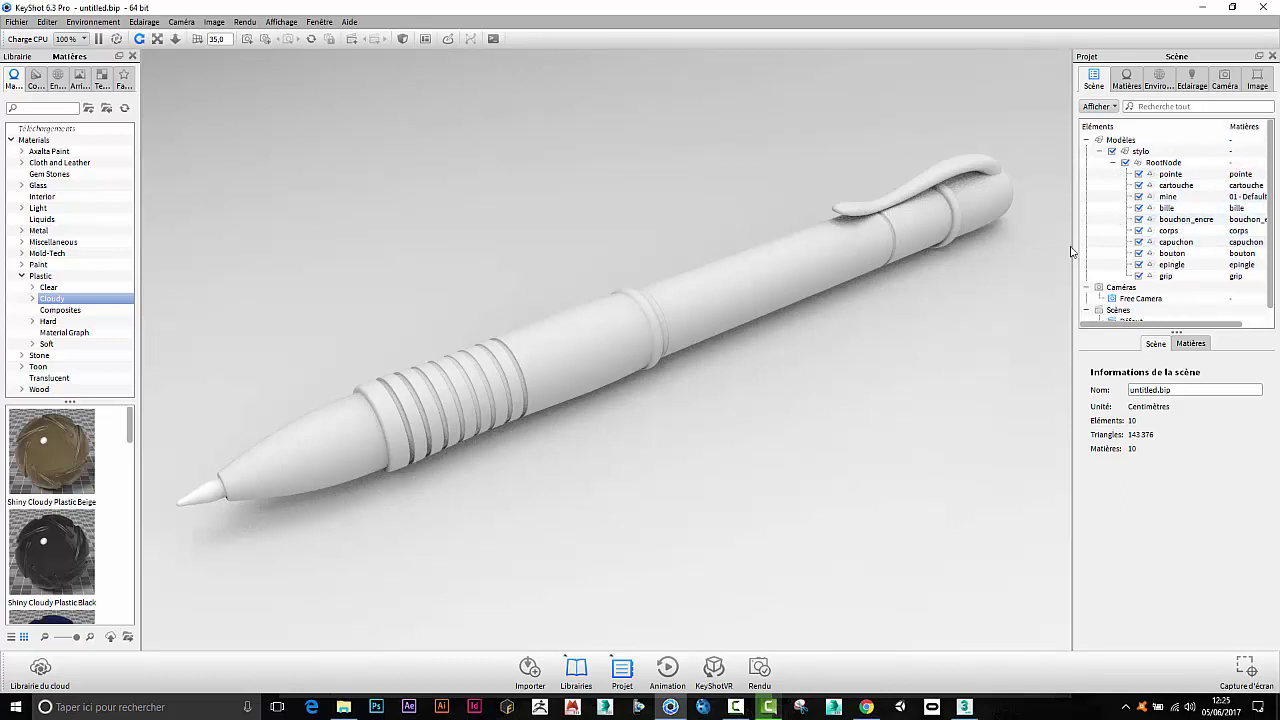
pyautogui.moveTo(1069, 249); pyautogui.dragTo(1040, 250)
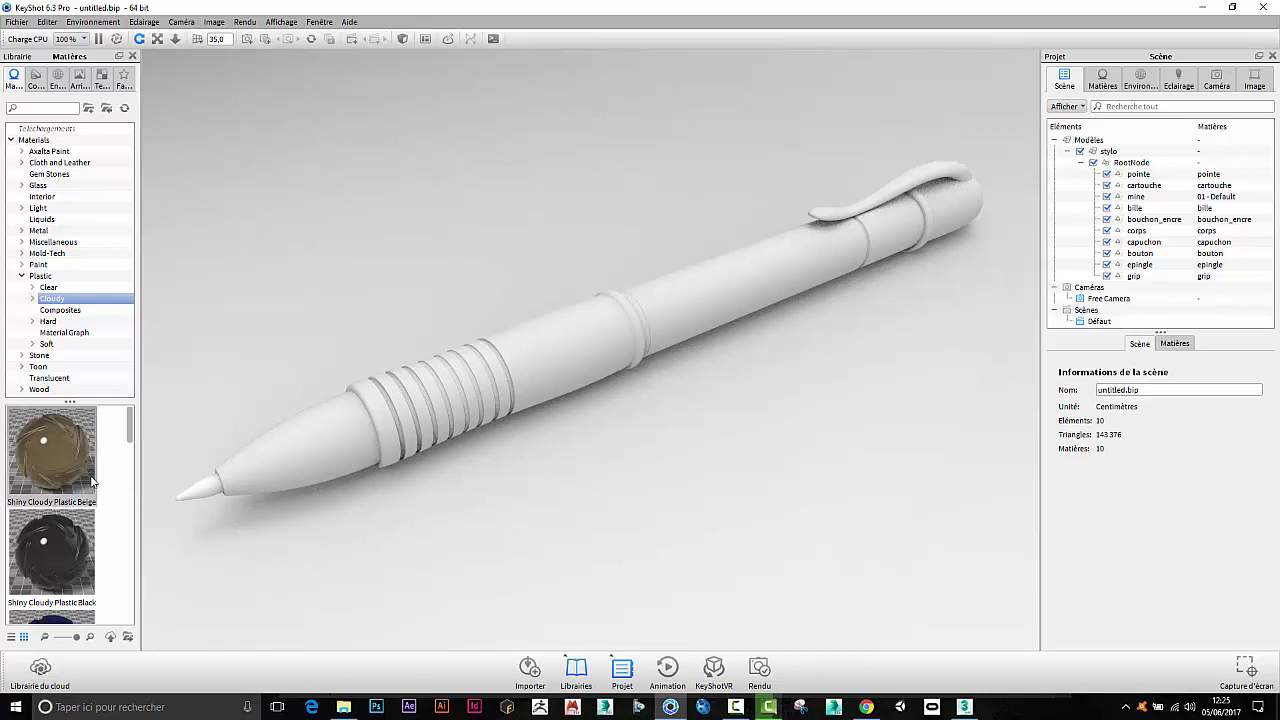
# Step: Apply the Clear Shiny Plastic Beige material to the pen's pointe and corps parts, and hide the corps part
pyautogui.click(50, 287)
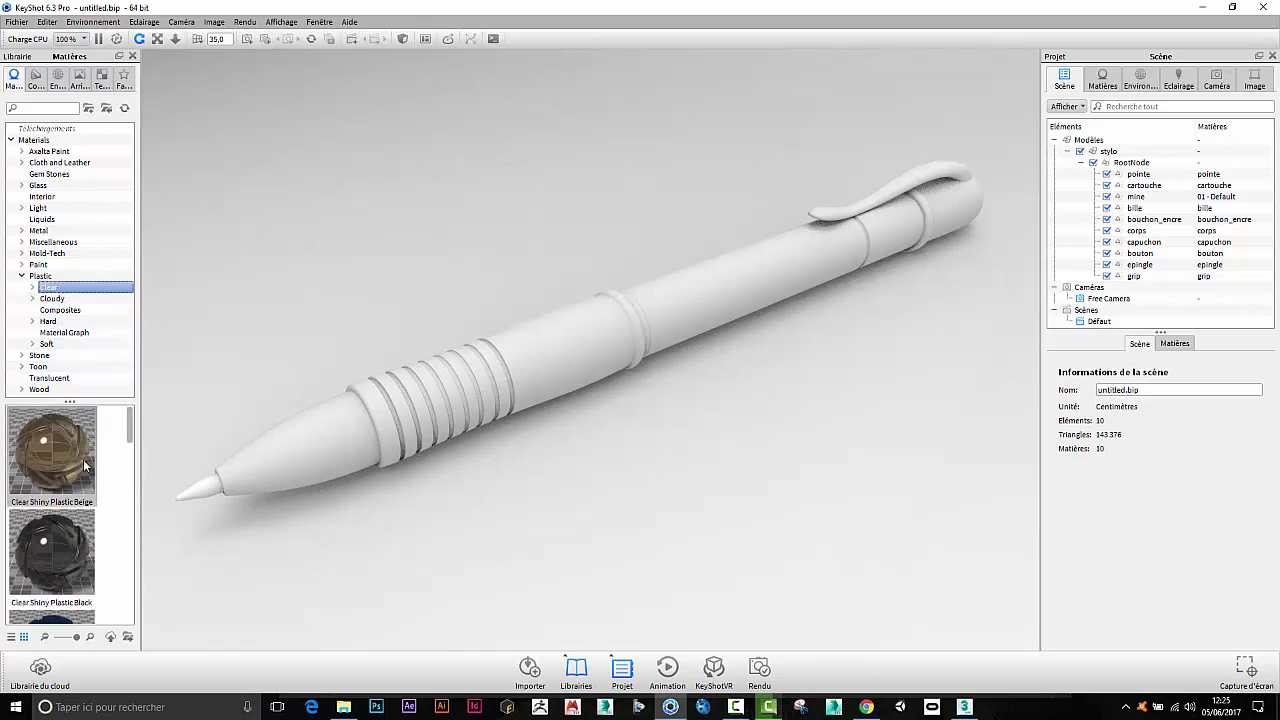
pyautogui.moveTo(61, 466); pyautogui.dragTo(278, 474)
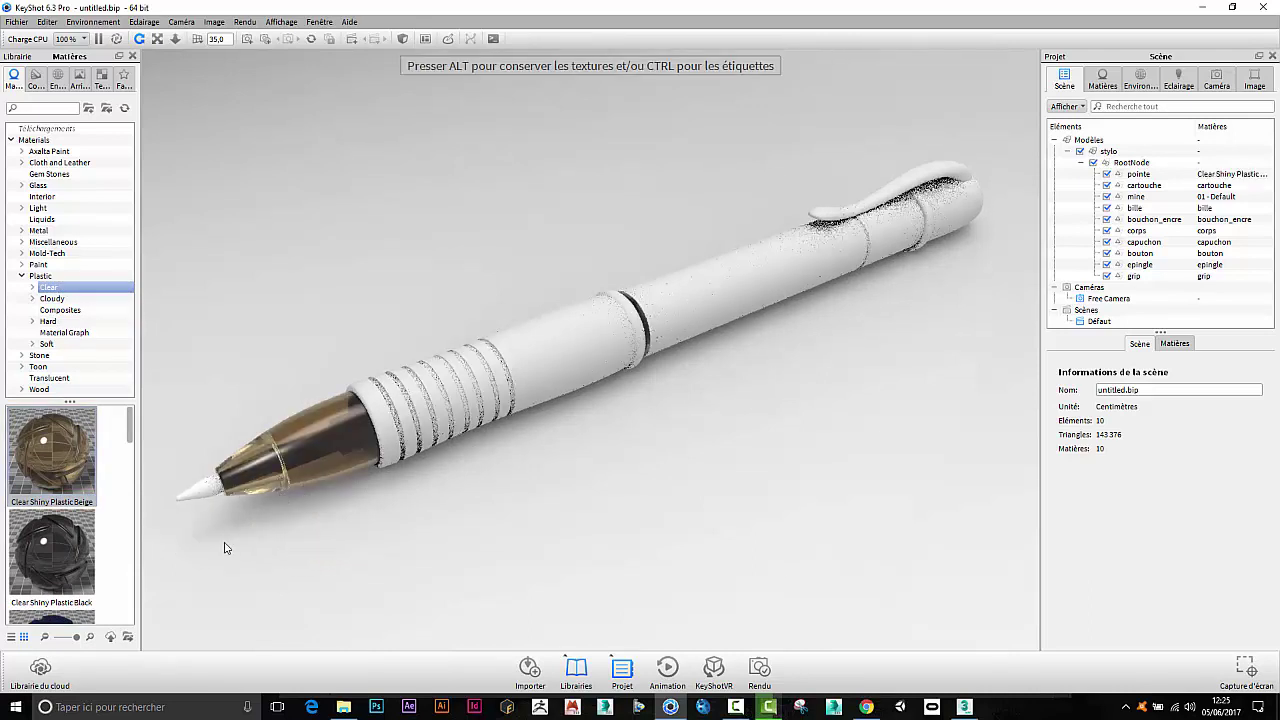
pyautogui.moveTo(78, 469); pyautogui.dragTo(752, 302)
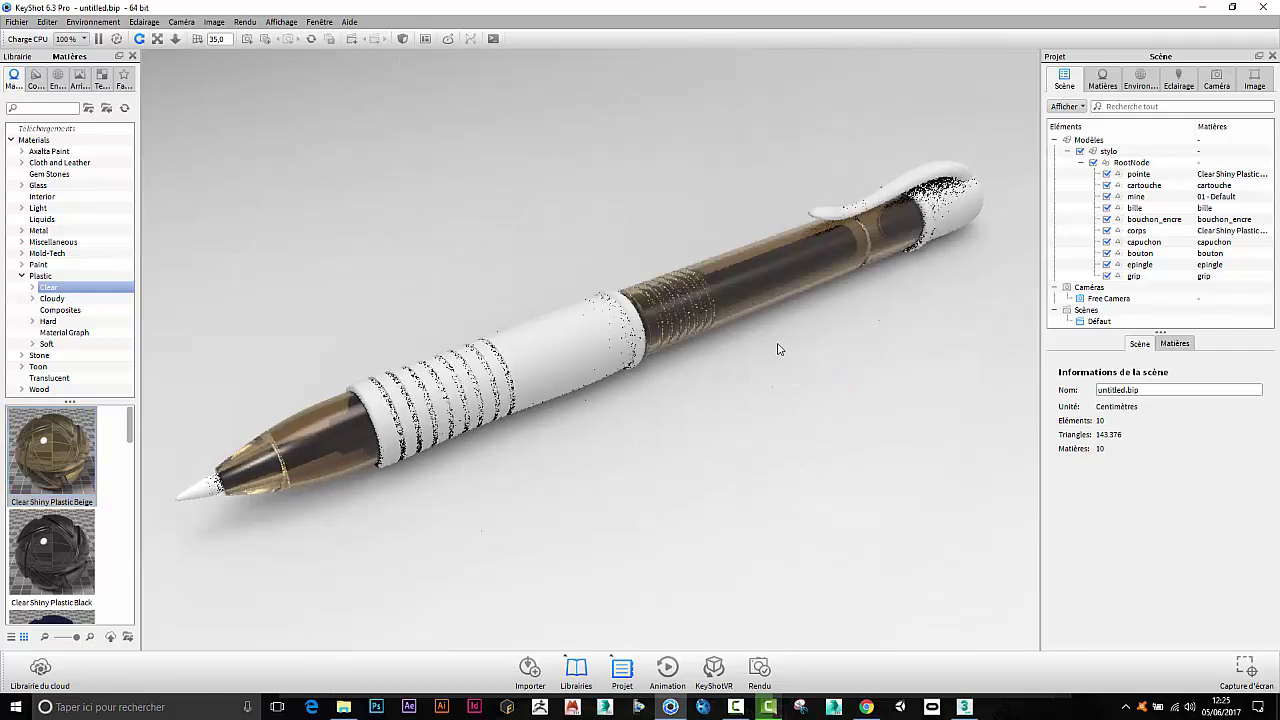
pyautogui.click(1106, 231)
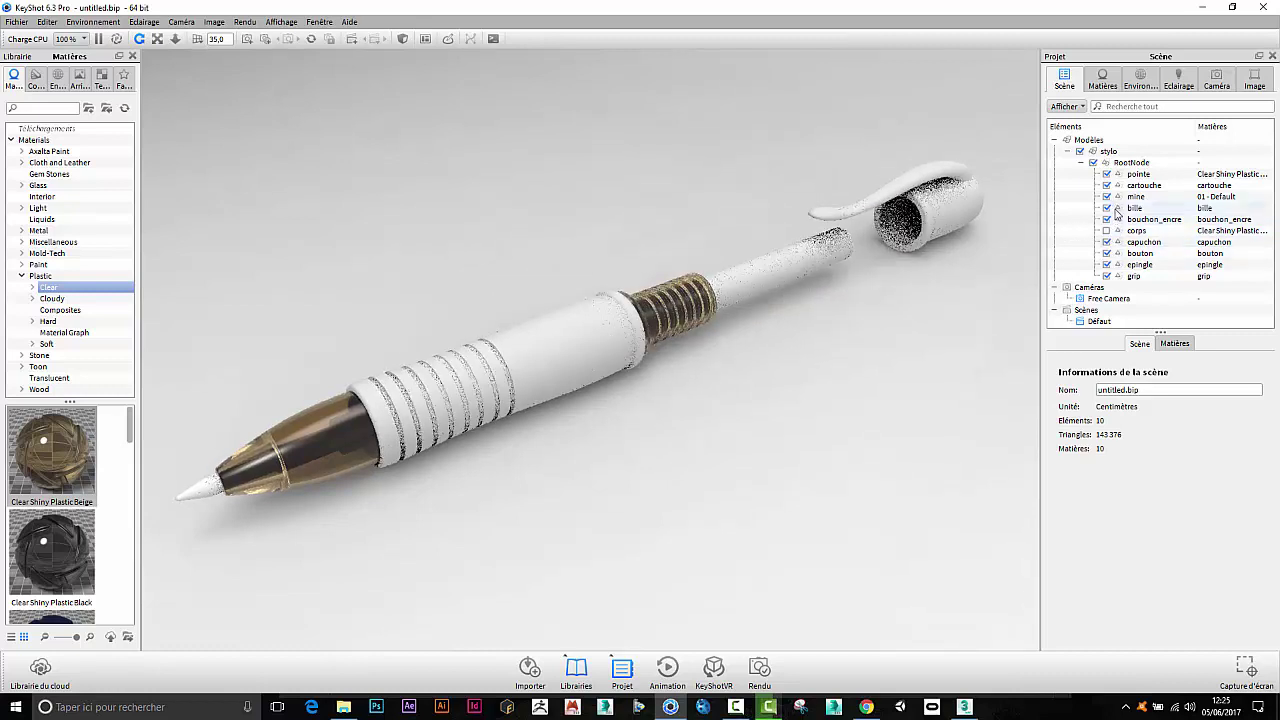